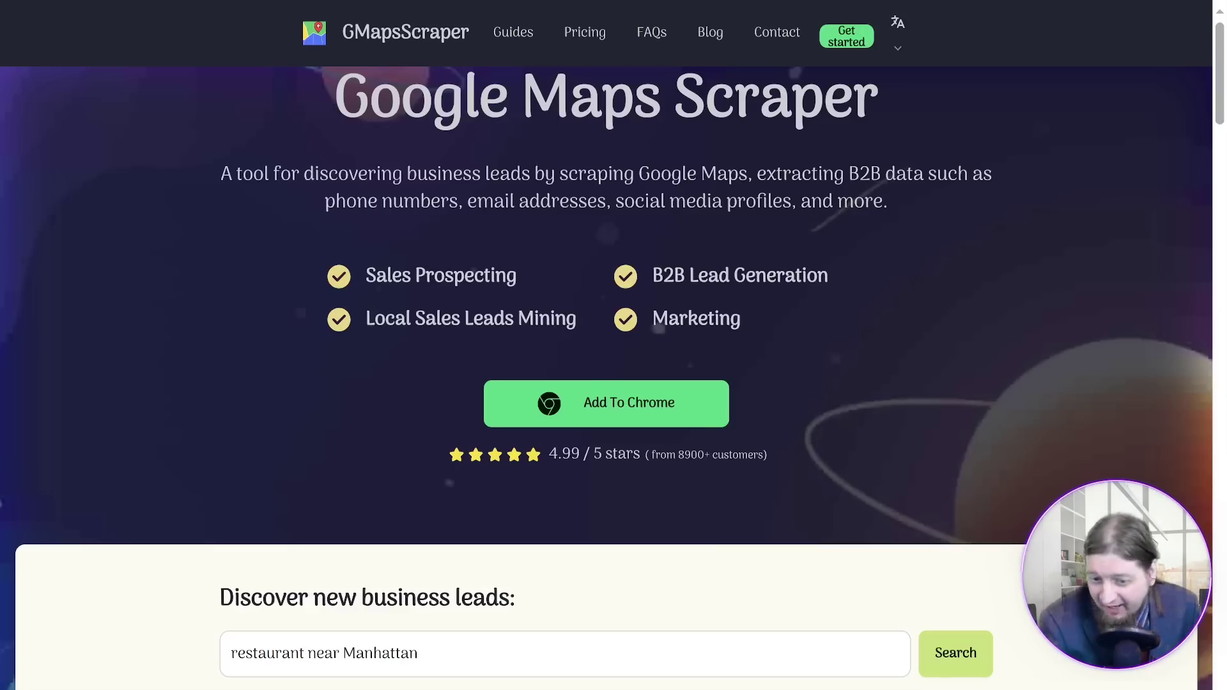
{"action": "scroll", "coordinate": [608, 419], "scroll_direction": "down", "scroll_amount": 3}
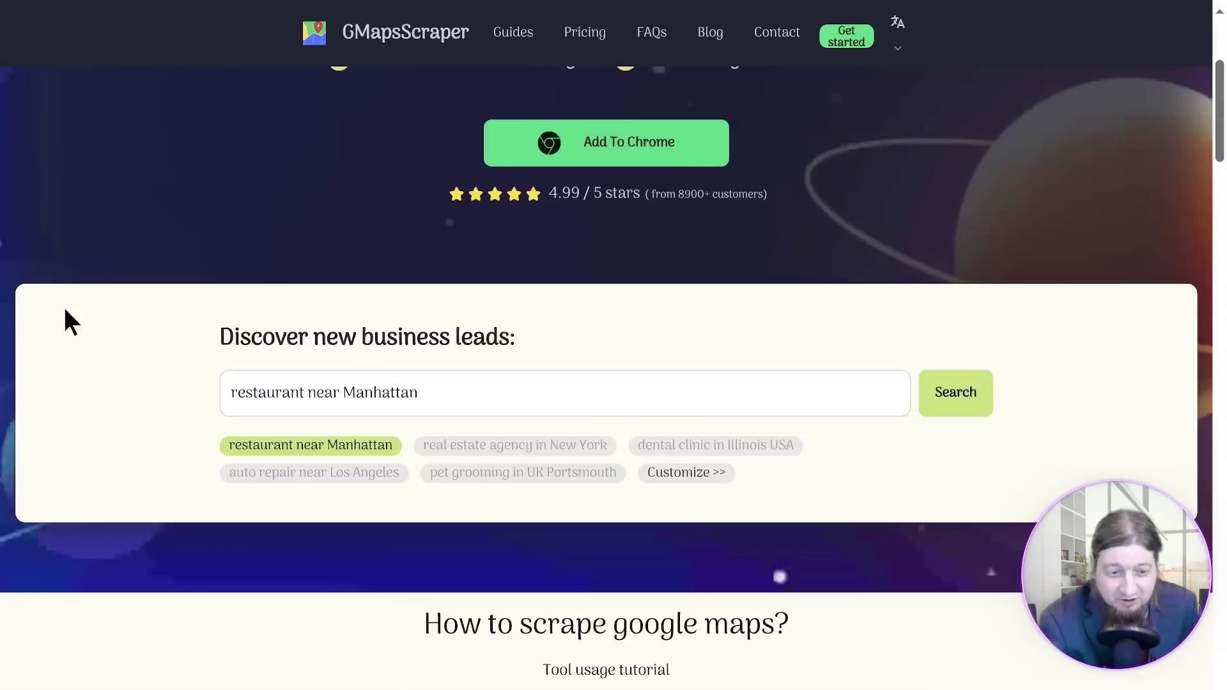
{"action": "scroll", "coordinate": [322, 376], "scroll_direction": "down", "scroll_amount": 3}
{"action": "scroll", "coordinate": [329, 215], "scroll_direction": "up", "scroll_amount": 3}
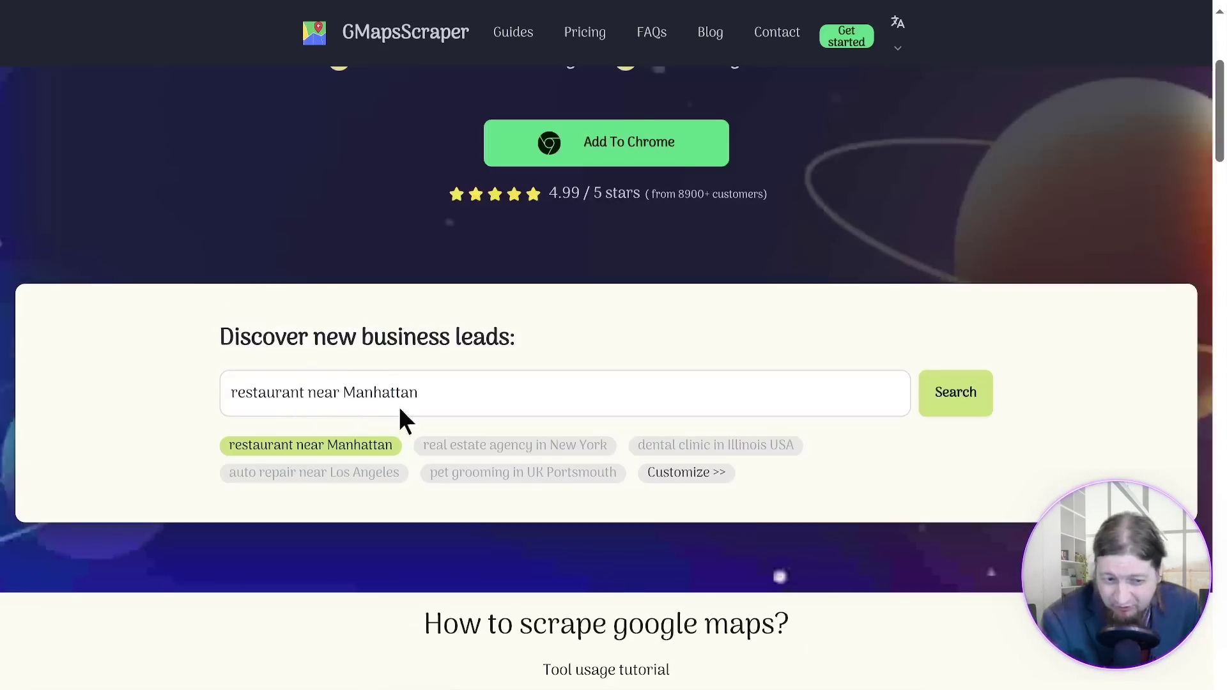
{"action": "scroll", "coordinate": [767, 387], "scroll_direction": "down", "scroll_amount": 3}
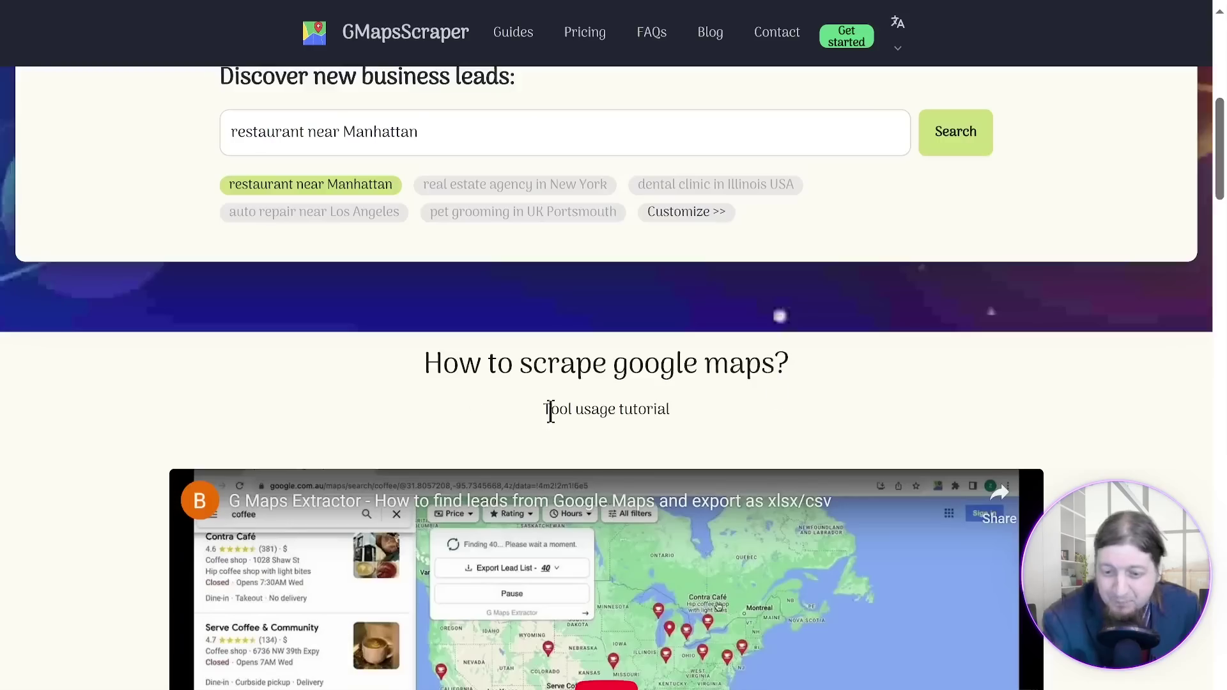
{"action": "scroll", "coordinate": [581, 424], "scroll_direction": "down", "scroll_amount": 1}
{"action": "scroll", "coordinate": [624, 441], "scroll_direction": "down", "scroll_amount": 2}
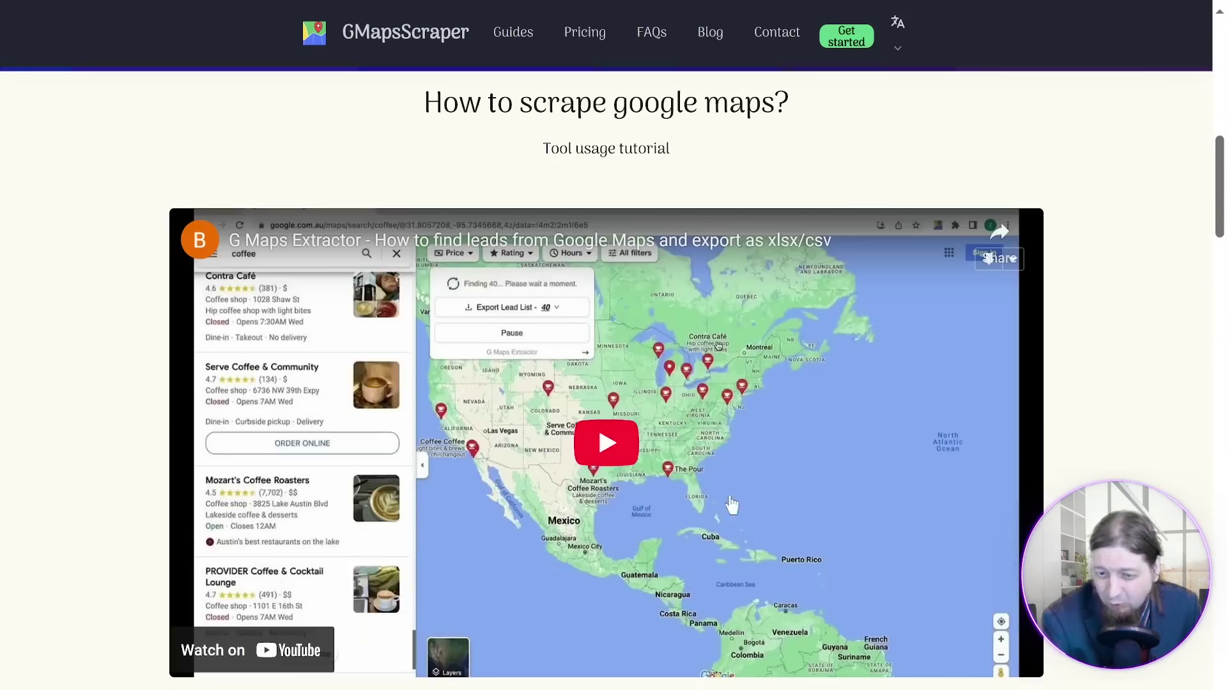
{"action": "scroll", "coordinate": [659, 462], "scroll_direction": "down", "scroll_amount": 3}
{"action": "scroll", "coordinate": [659, 450], "scroll_direction": "down", "scroll_amount": 3}
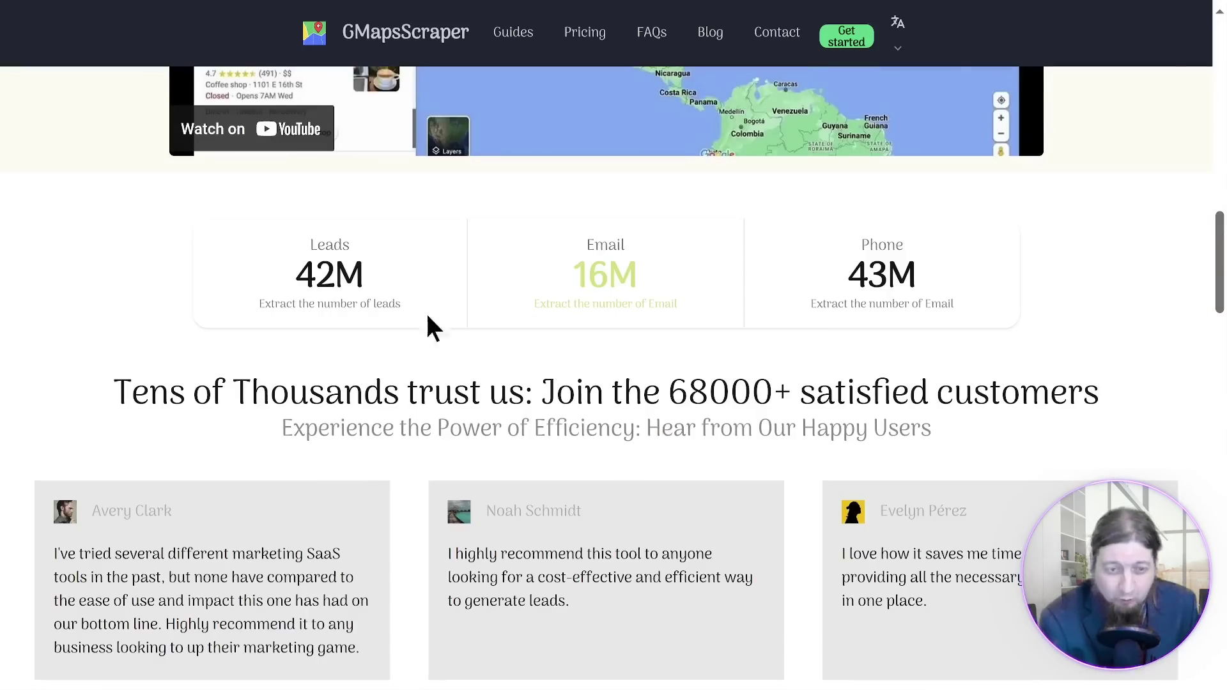
{"action": "left_click_drag", "start_coordinate": [425, 323], "coordinate": [345, 259]}
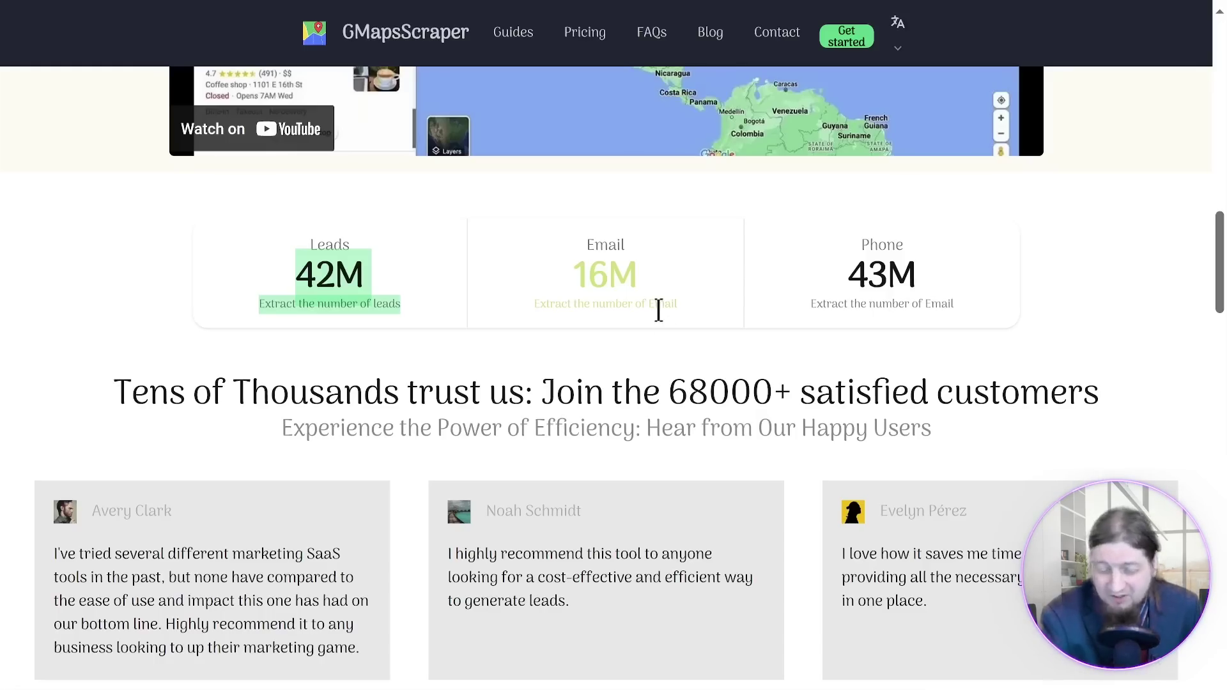
{"action": "scroll", "coordinate": [659, 311], "scroll_direction": "down", "scroll_amount": 3}
{"action": "scroll", "coordinate": [544, 290], "scroll_direction": "down", "scroll_amount": 3}
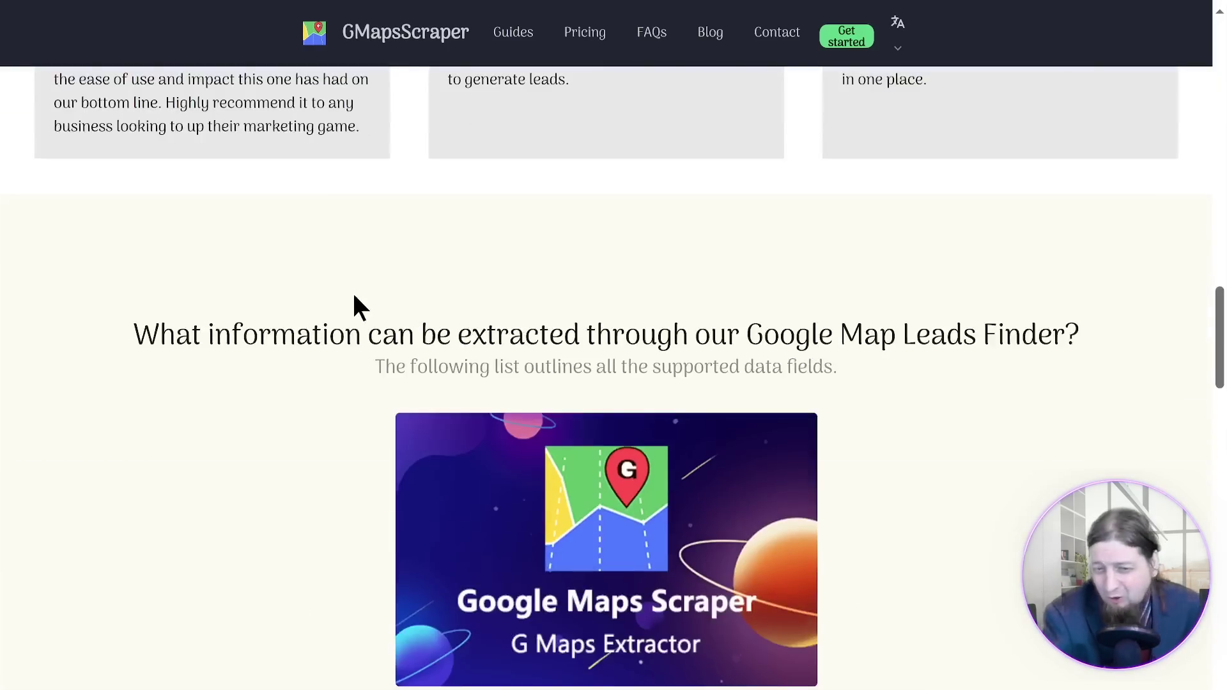
{"action": "scroll", "coordinate": [416, 321], "scroll_direction": "down", "scroll_amount": 3}
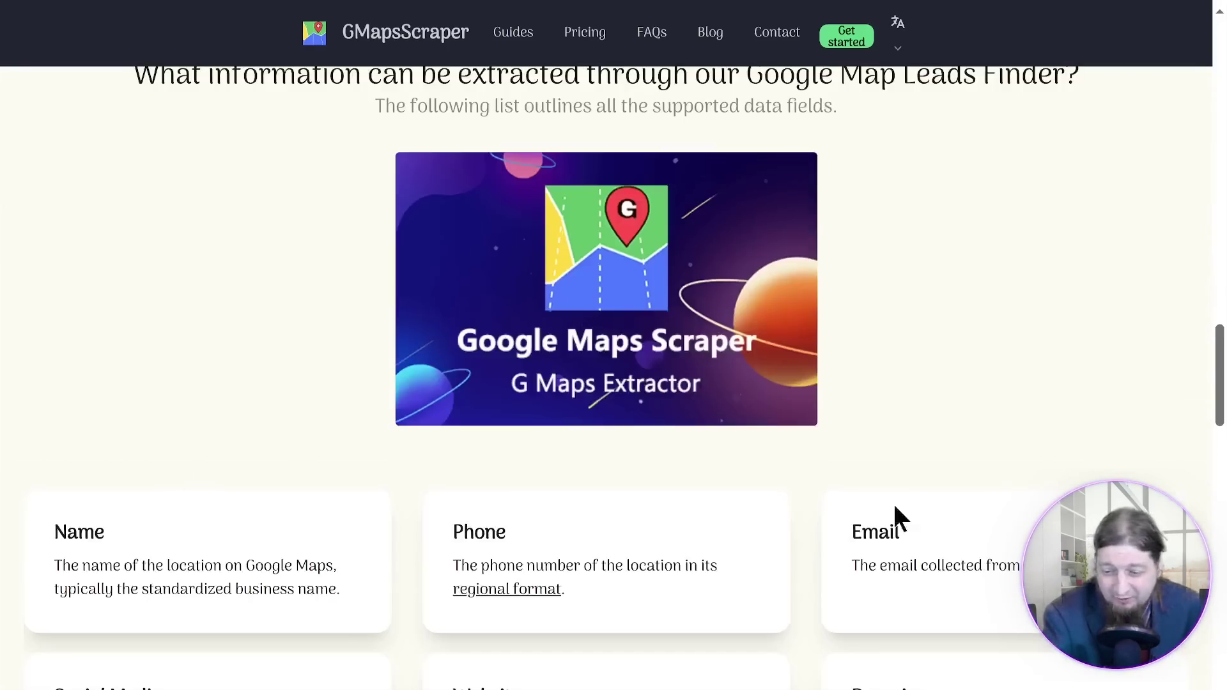
{"action": "scroll", "coordinate": [872, 508], "scroll_direction": "down", "scroll_amount": 3}
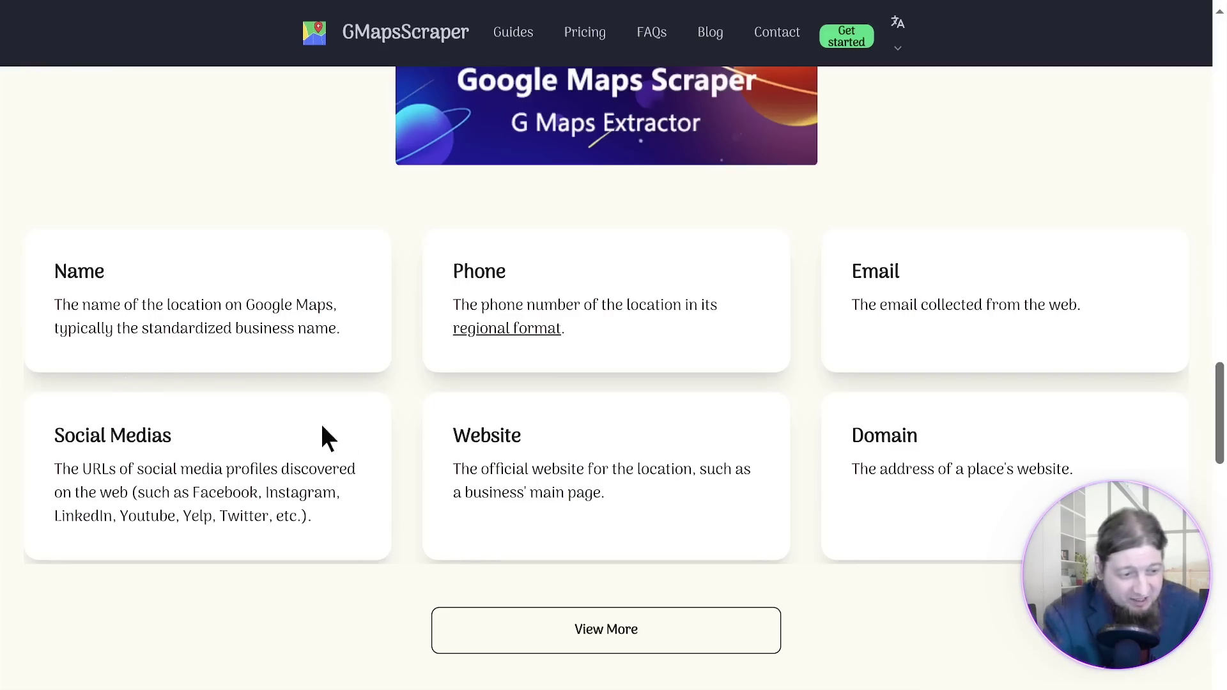
{"action": "scroll", "coordinate": [862, 356], "scroll_direction": "down", "scroll_amount": 3}
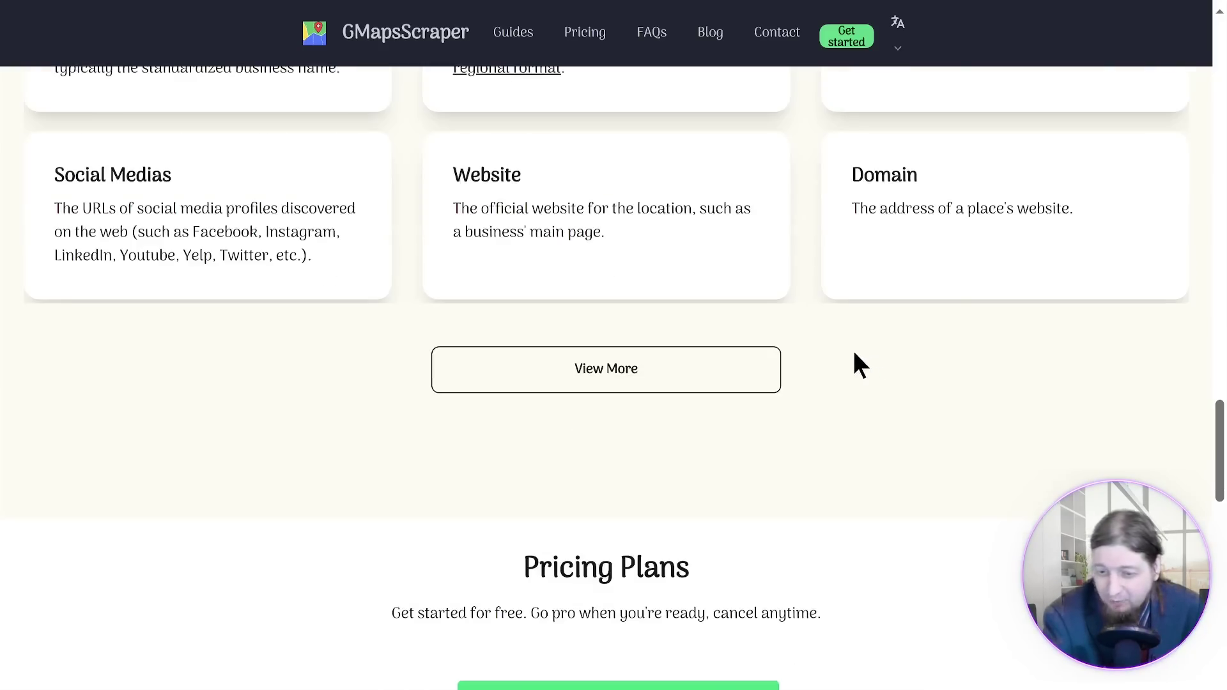
{"action": "scroll", "coordinate": [850, 335], "scroll_direction": "down", "scroll_amount": 3}
{"action": "scroll", "coordinate": [849, 334], "scroll_direction": "down", "scroll_amount": 3}
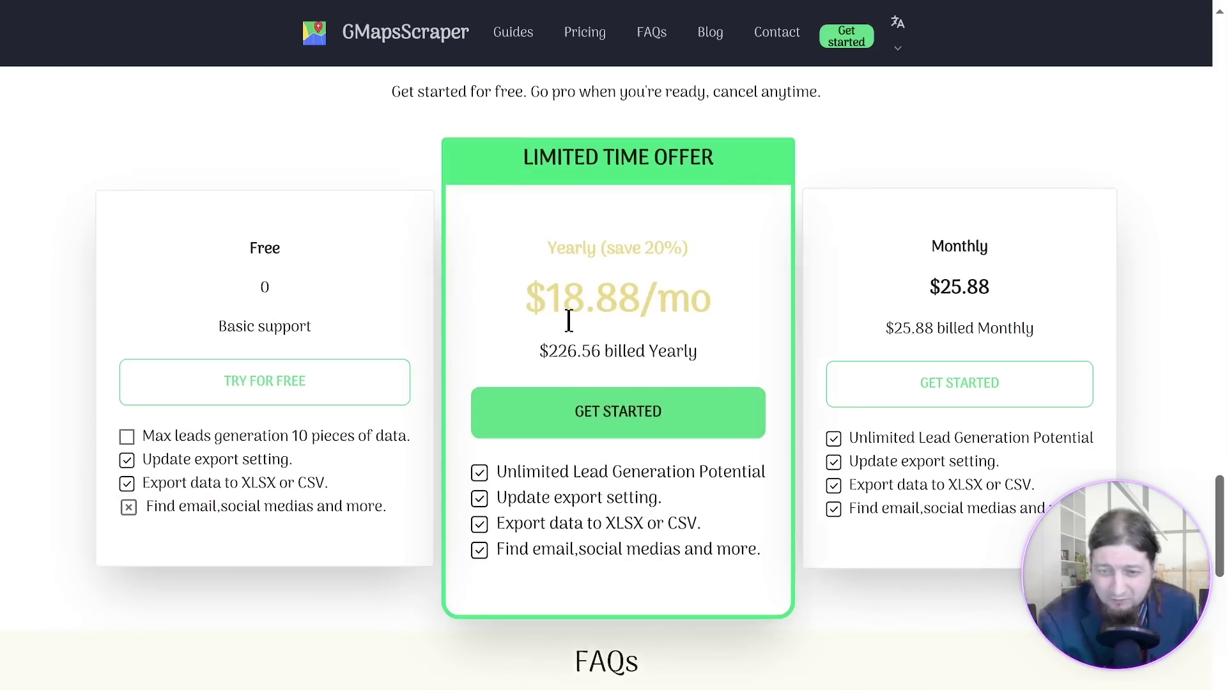
Highlight the yearly $18.88/mo price and its four feature lines, then clear the selection
{"action": "double_click", "coordinate": [591, 296]}
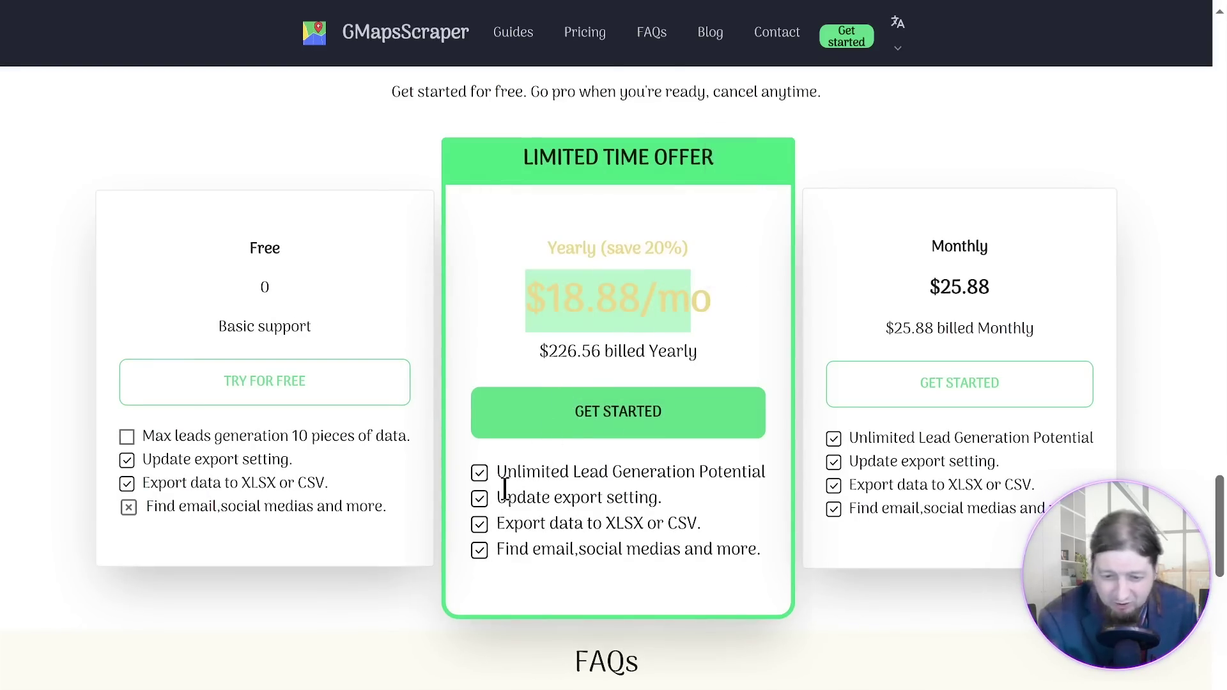
{"action": "left_click_drag", "start_coordinate": [474, 471], "coordinate": [693, 549]}
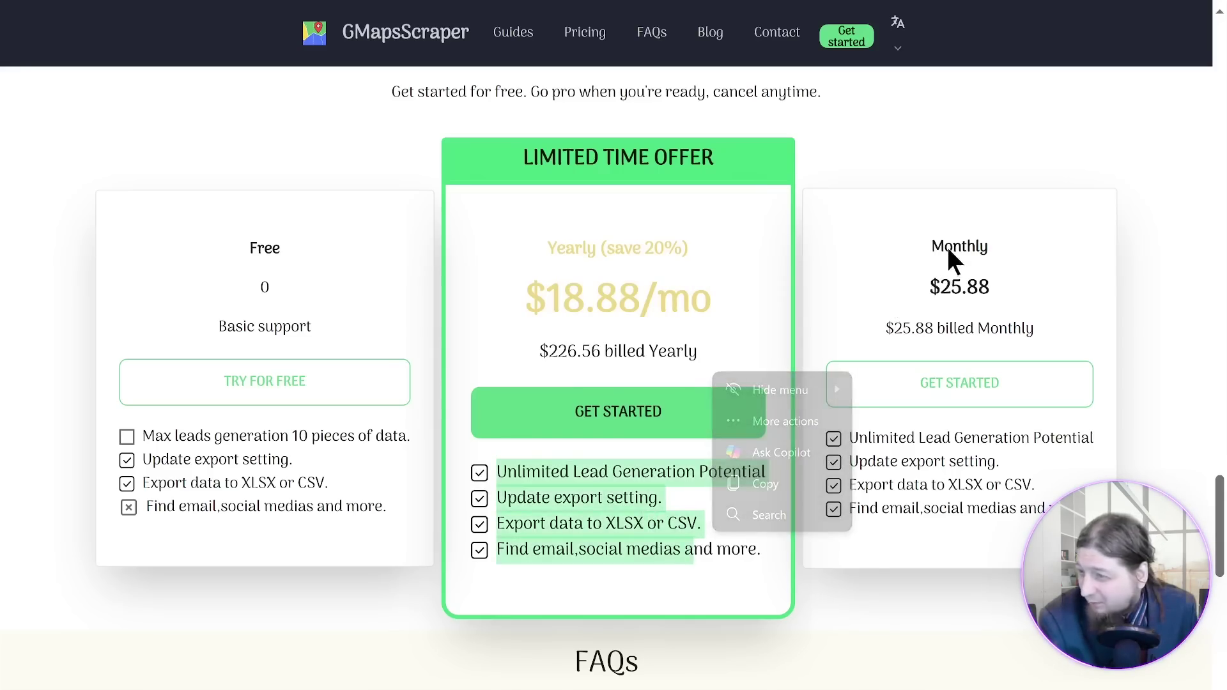
{"action": "left_click", "coordinate": [936, 261]}
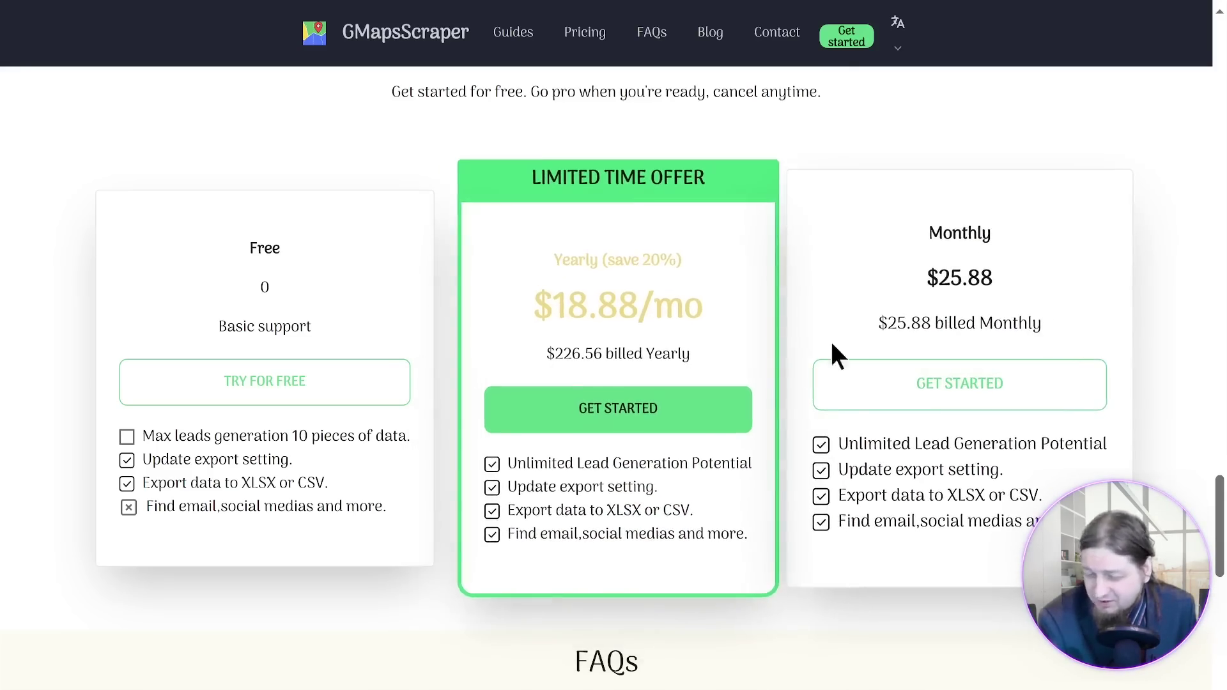
{"action": "scroll", "coordinate": [810, 359], "scroll_direction": "down", "scroll_amount": 3}
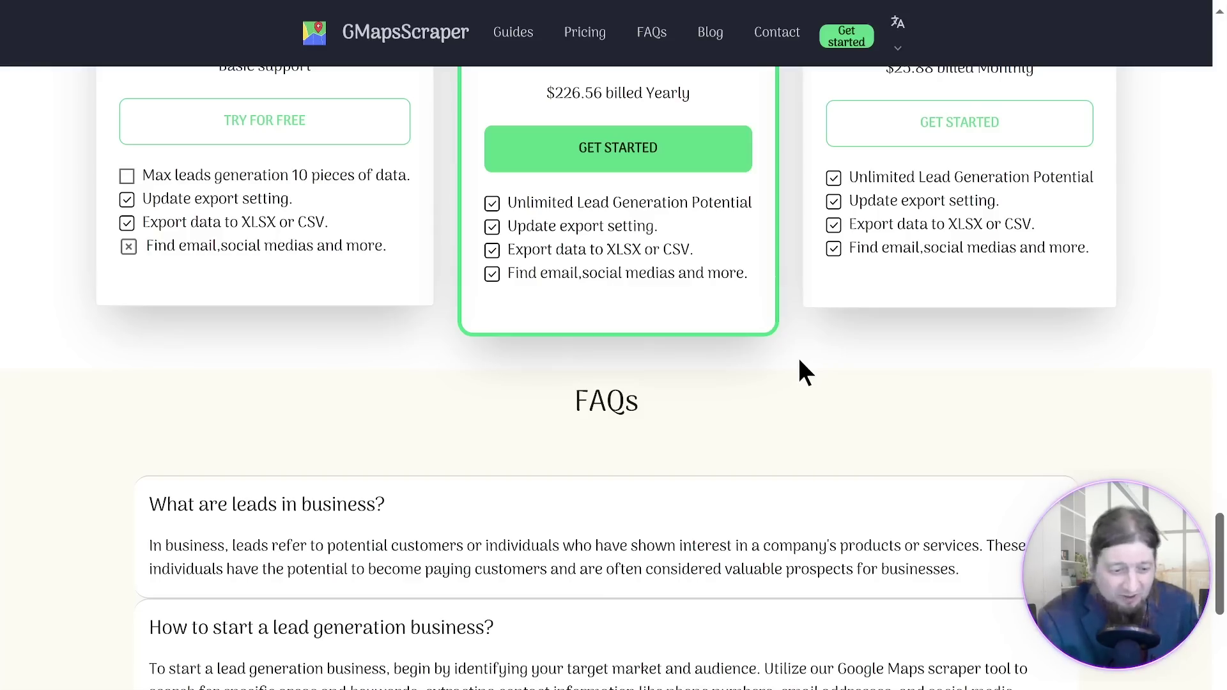
{"action": "scroll", "coordinate": [797, 370], "scroll_direction": "down", "scroll_amount": 3}
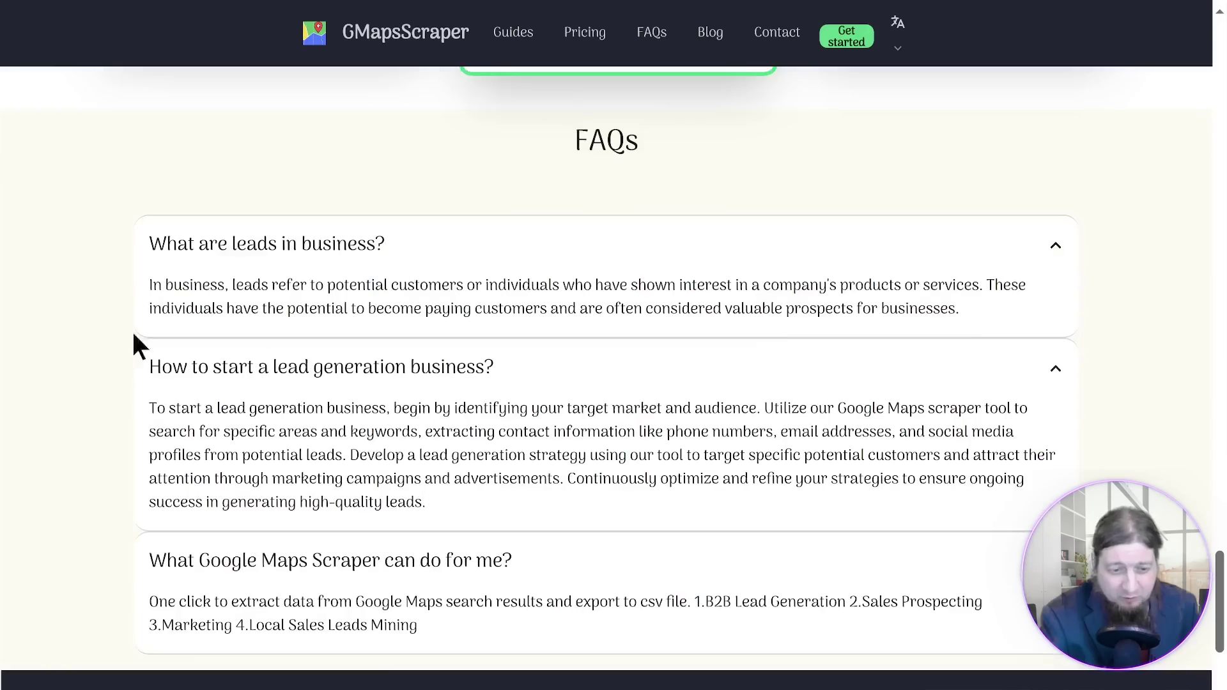
{"action": "scroll", "coordinate": [255, 364], "scroll_direction": "down", "scroll_amount": 2}
{"action": "scroll", "coordinate": [492, 405], "scroll_direction": "up", "scroll_amount": 3}
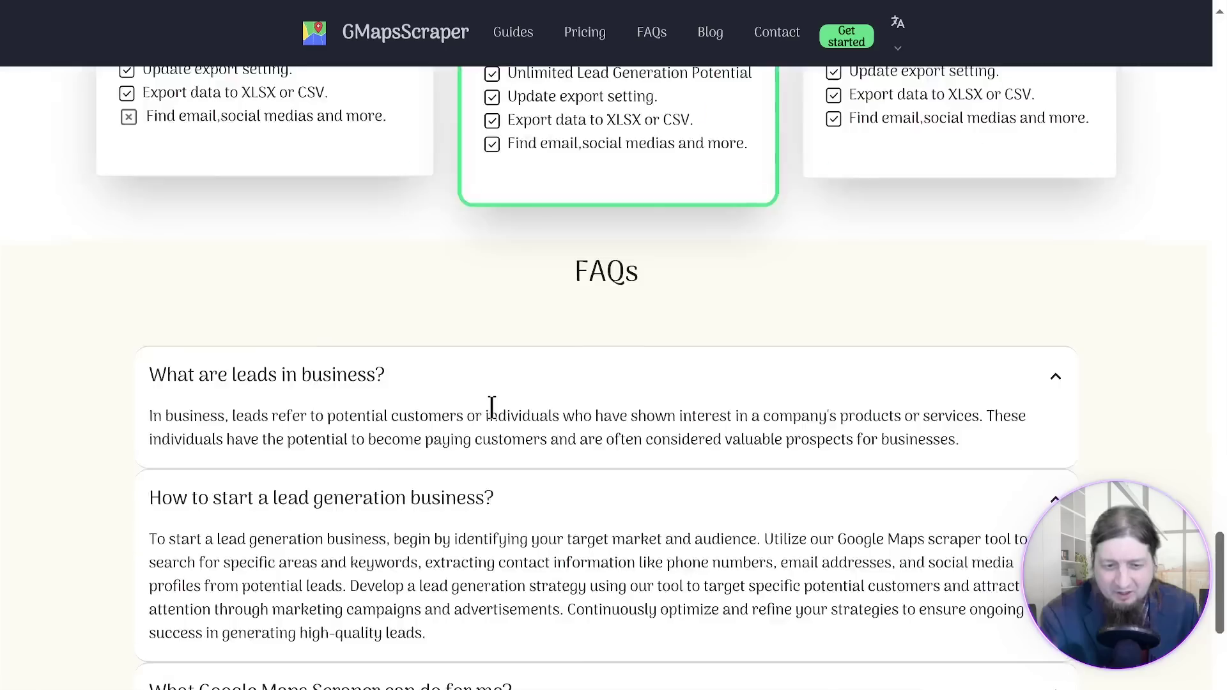
{"action": "scroll", "coordinate": [492, 405], "scroll_direction": "up", "scroll_amount": 5}
{"action": "scroll", "coordinate": [491, 405], "scroll_direction": "up", "scroll_amount": 5}
{"action": "scroll", "coordinate": [492, 406], "scroll_direction": "up", "scroll_amount": 5}
{"action": "scroll", "coordinate": [491, 405], "scroll_direction": "up", "scroll_amount": 5}
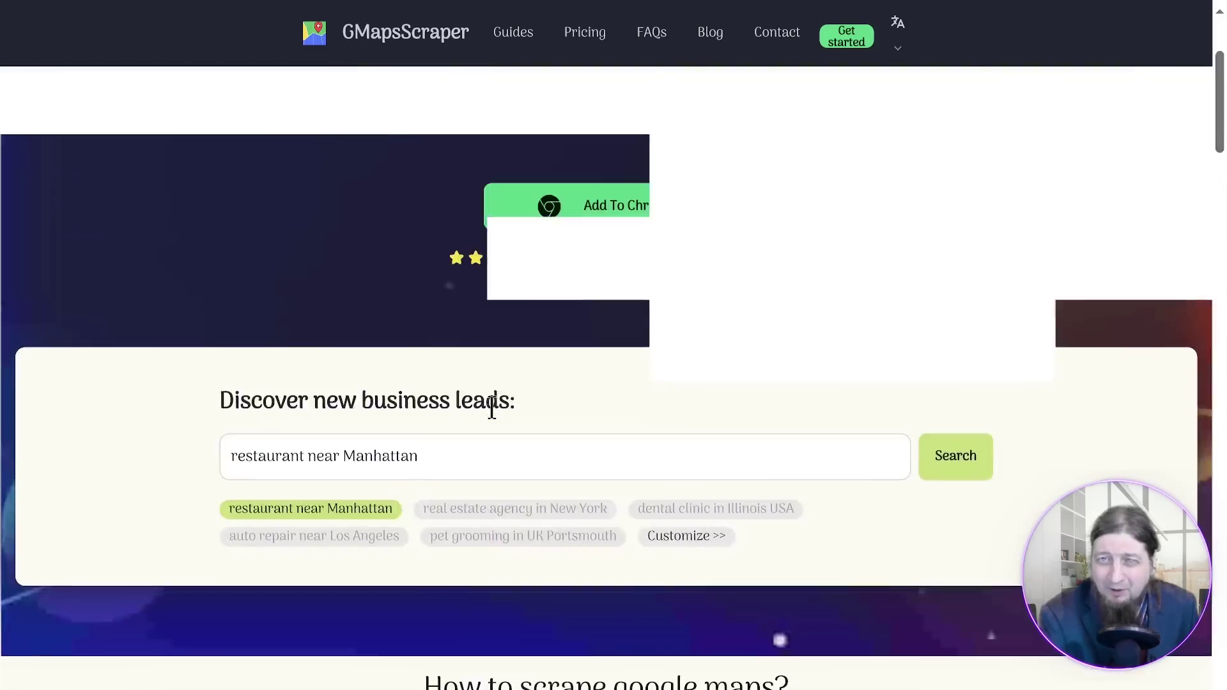
{"action": "scroll", "coordinate": [491, 405], "scroll_direction": "up", "scroll_amount": 2}
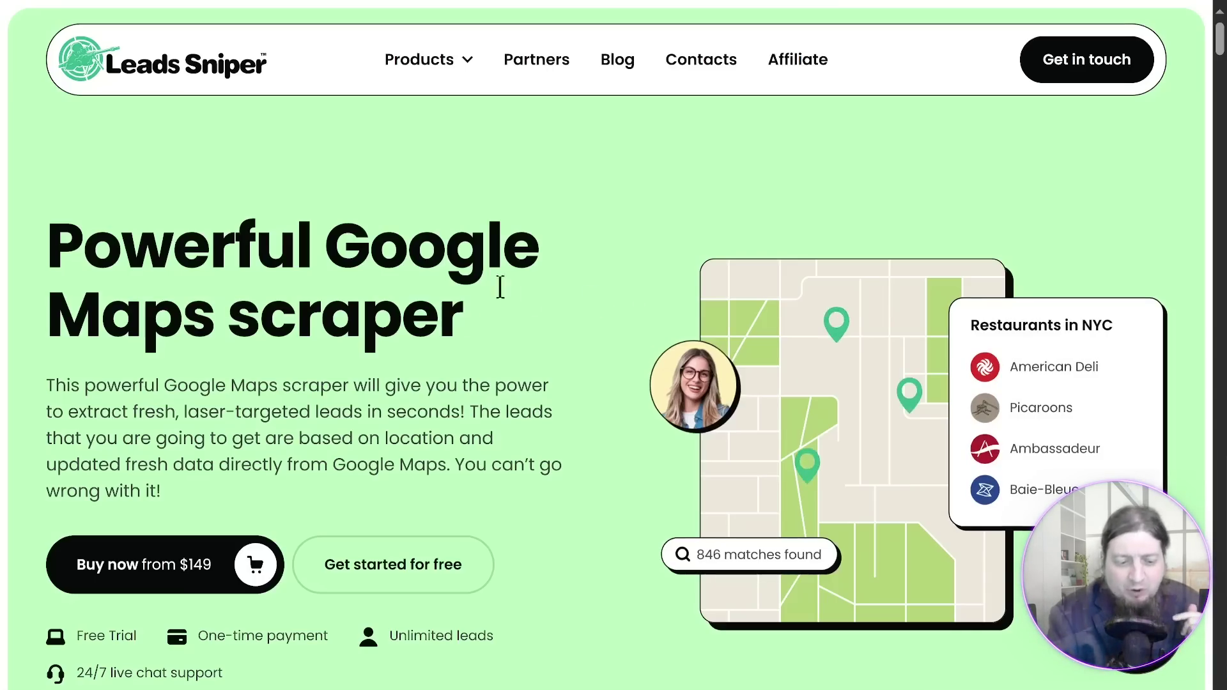
{"action": "scroll", "coordinate": [556, 442], "scroll_direction": "down", "scroll_amount": 3}
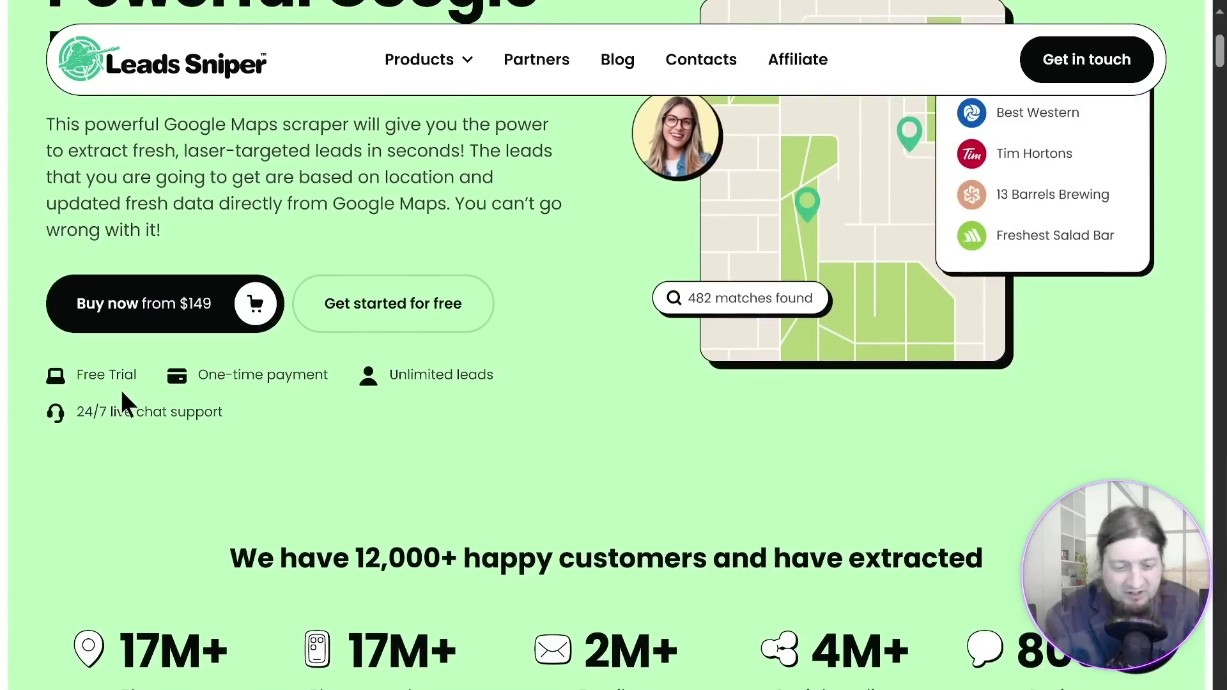
{"action": "scroll", "coordinate": [122, 393], "scroll_direction": "down", "scroll_amount": 3}
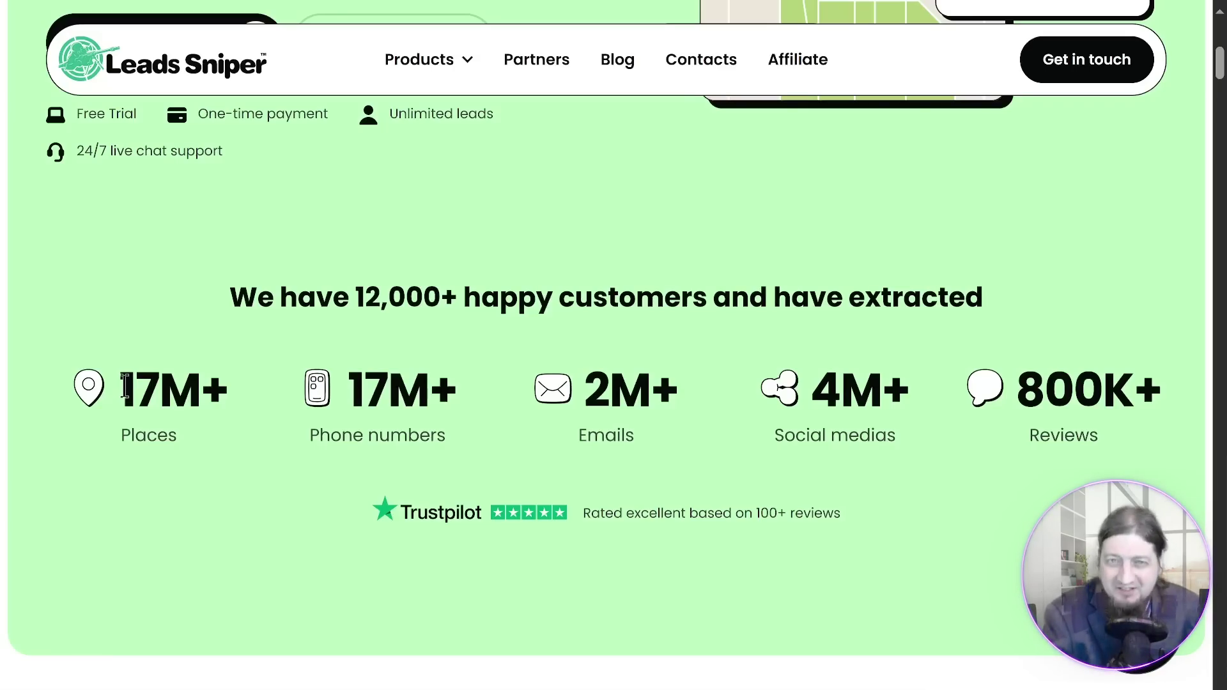
{"action": "scroll", "coordinate": [570, 393], "scroll_direction": "down", "scroll_amount": 2}
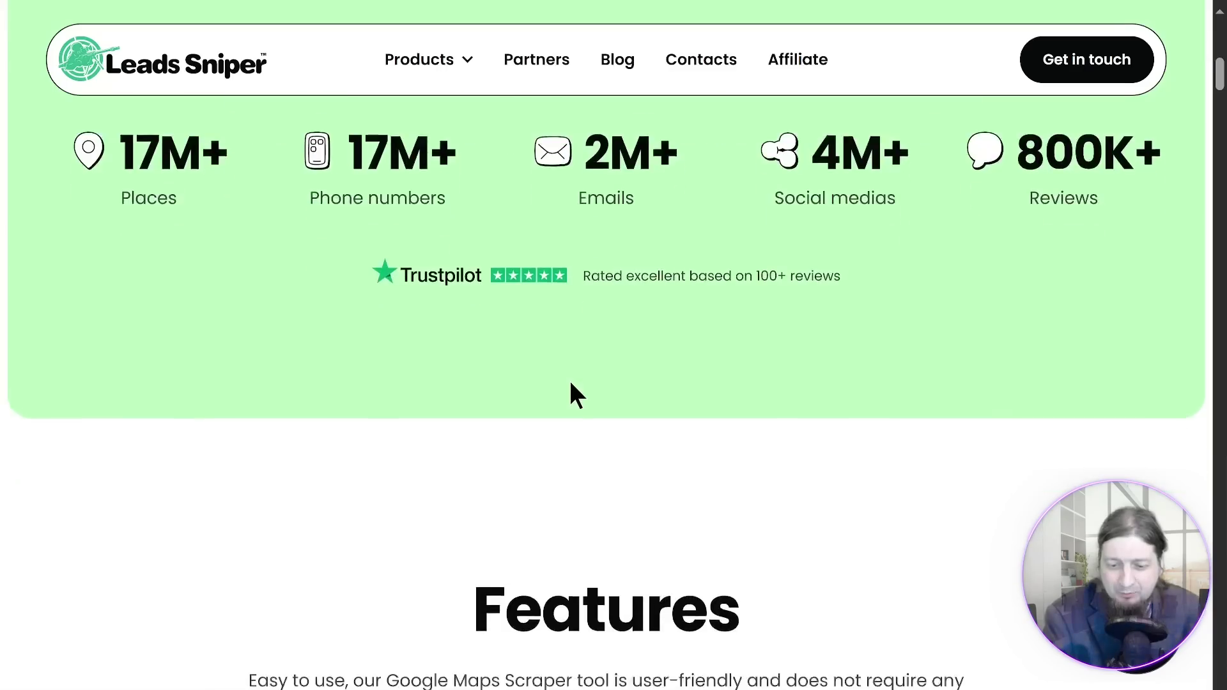
{"action": "scroll", "coordinate": [571, 394], "scroll_direction": "down", "scroll_amount": 3}
{"action": "triple_click", "coordinate": [800, 393]}
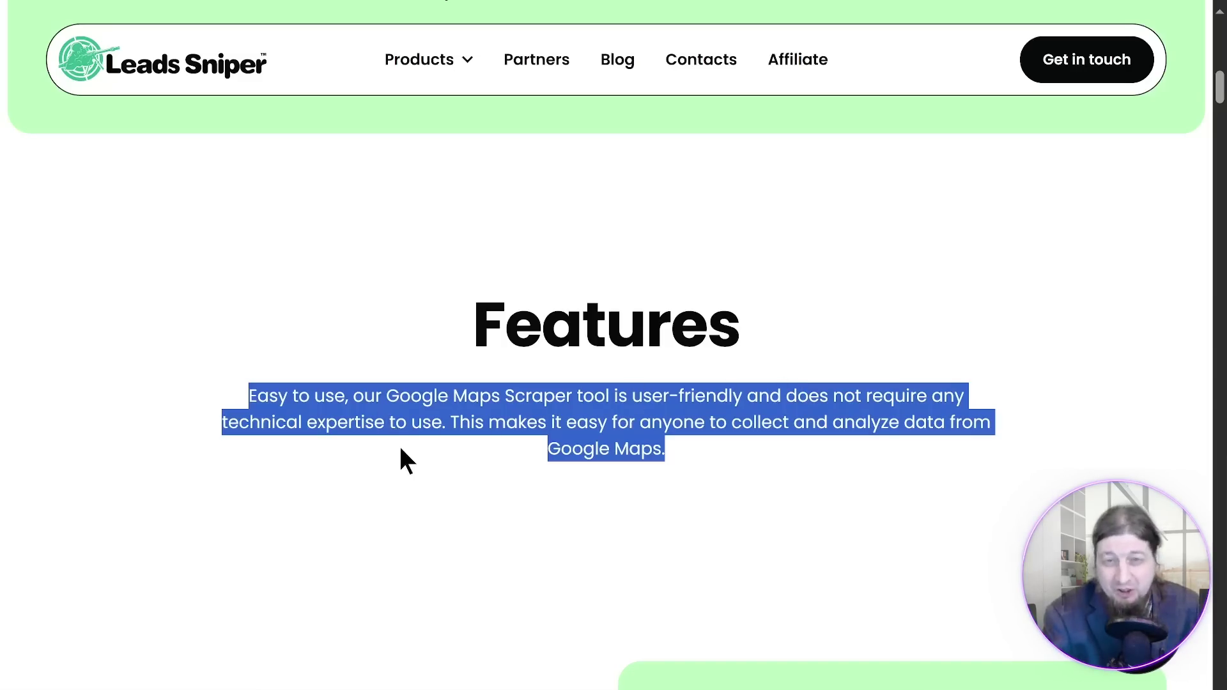
{"action": "scroll", "coordinate": [402, 451], "scroll_direction": "down", "scroll_amount": 3}
{"action": "scroll", "coordinate": [401, 452], "scroll_direction": "down", "scroll_amount": 2}
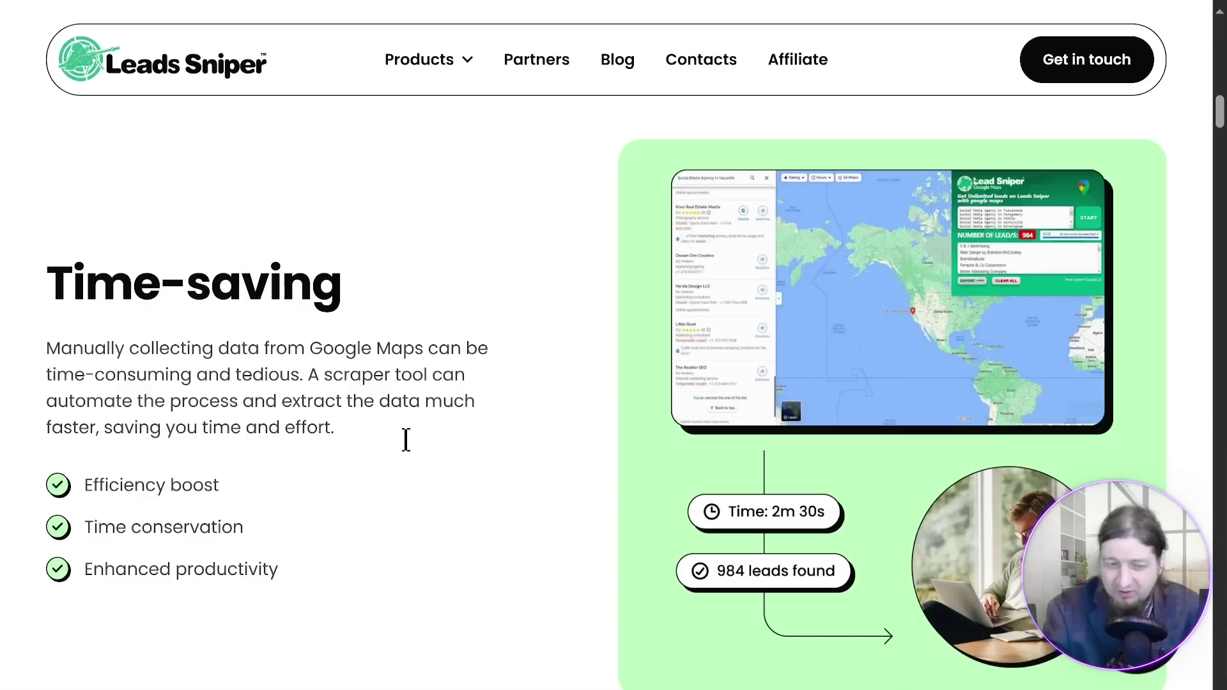
{"action": "scroll", "coordinate": [423, 426], "scroll_direction": "down", "scroll_amount": 3}
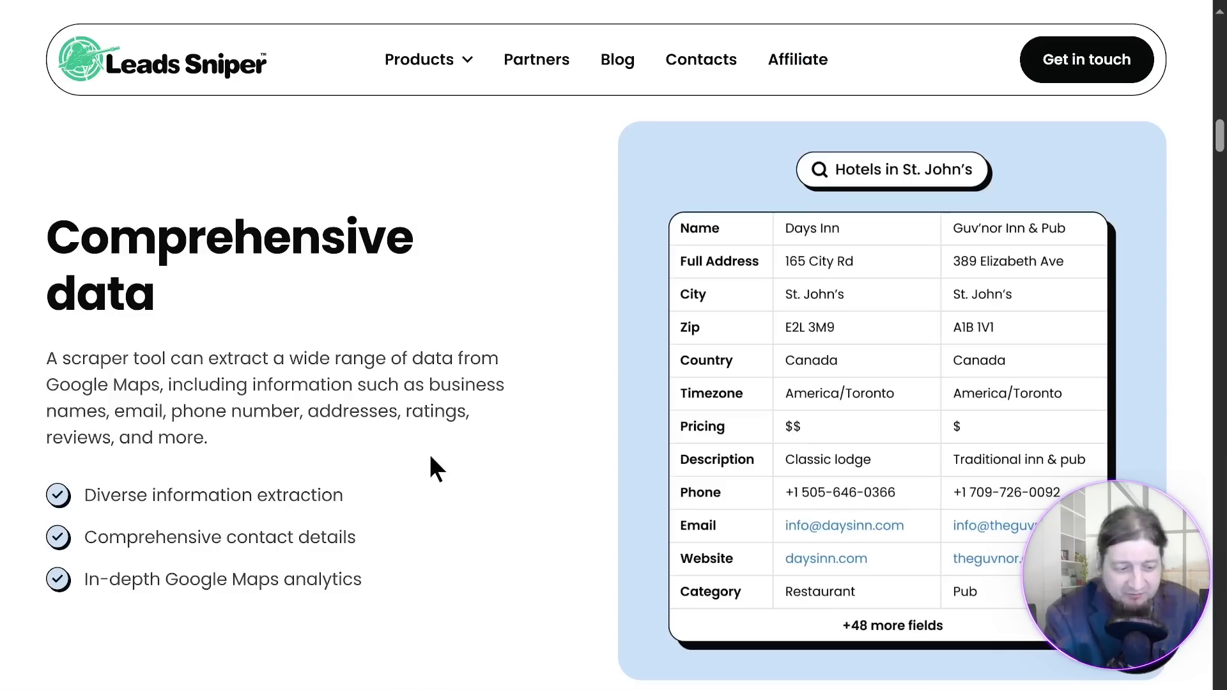
{"action": "scroll", "coordinate": [487, 384], "scroll_direction": "down", "scroll_amount": 5}
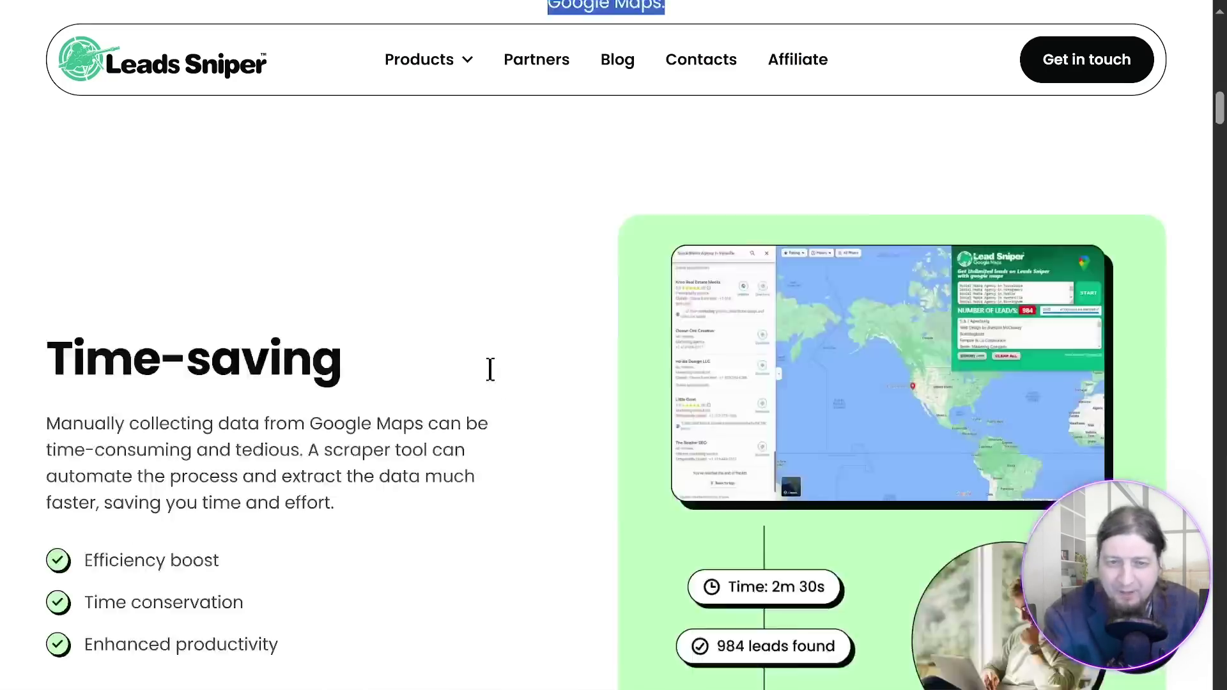
{"action": "scroll", "coordinate": [490, 369], "scroll_direction": "up", "scroll_amount": 10}
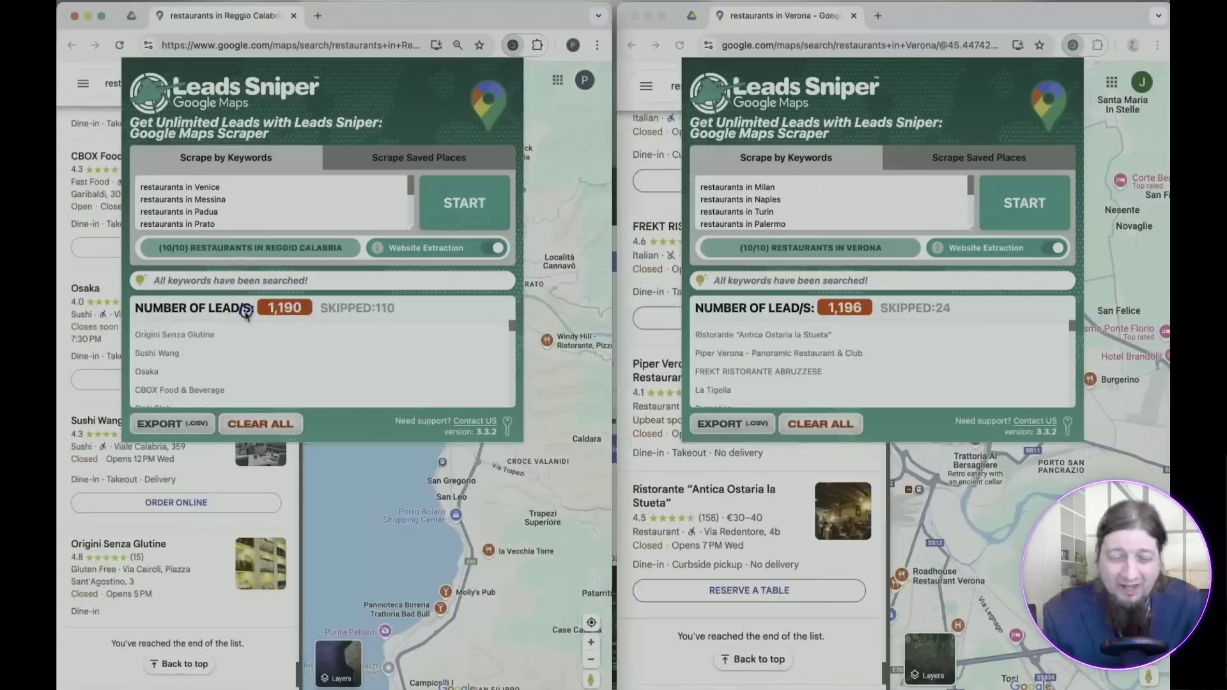
Open the export settings for the finished Venice leads run
{"action": "left_click", "coordinate": [842, 304]}
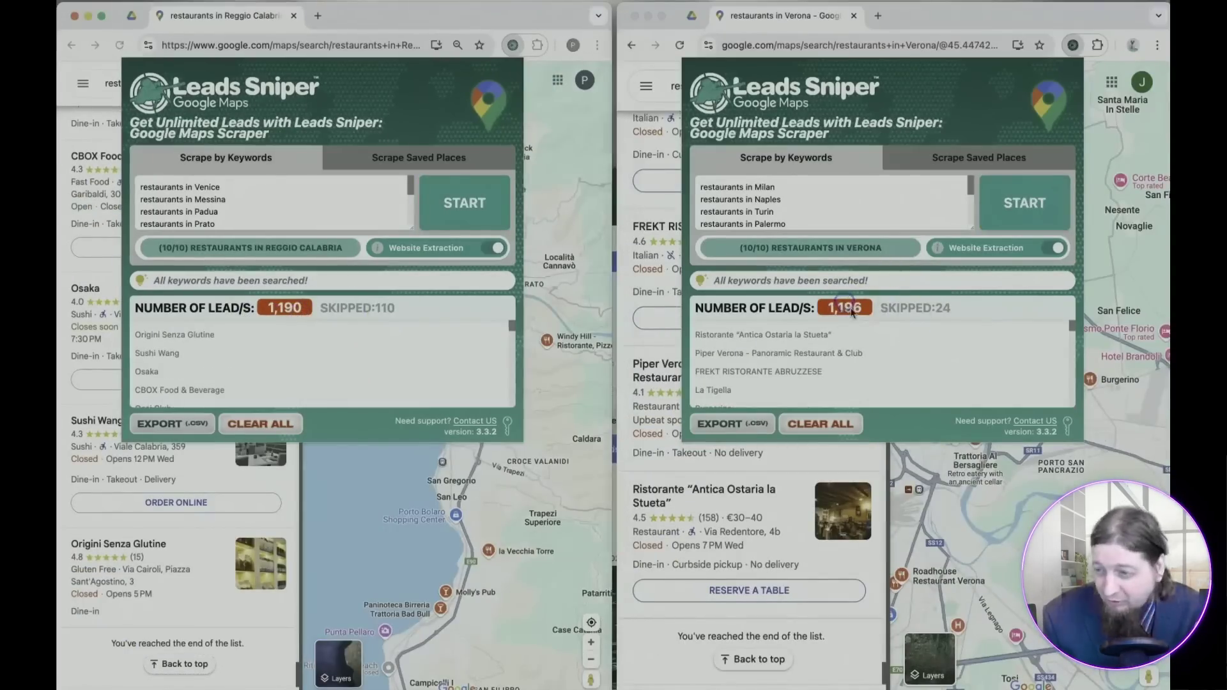
{"action": "left_click", "coordinate": [163, 426]}
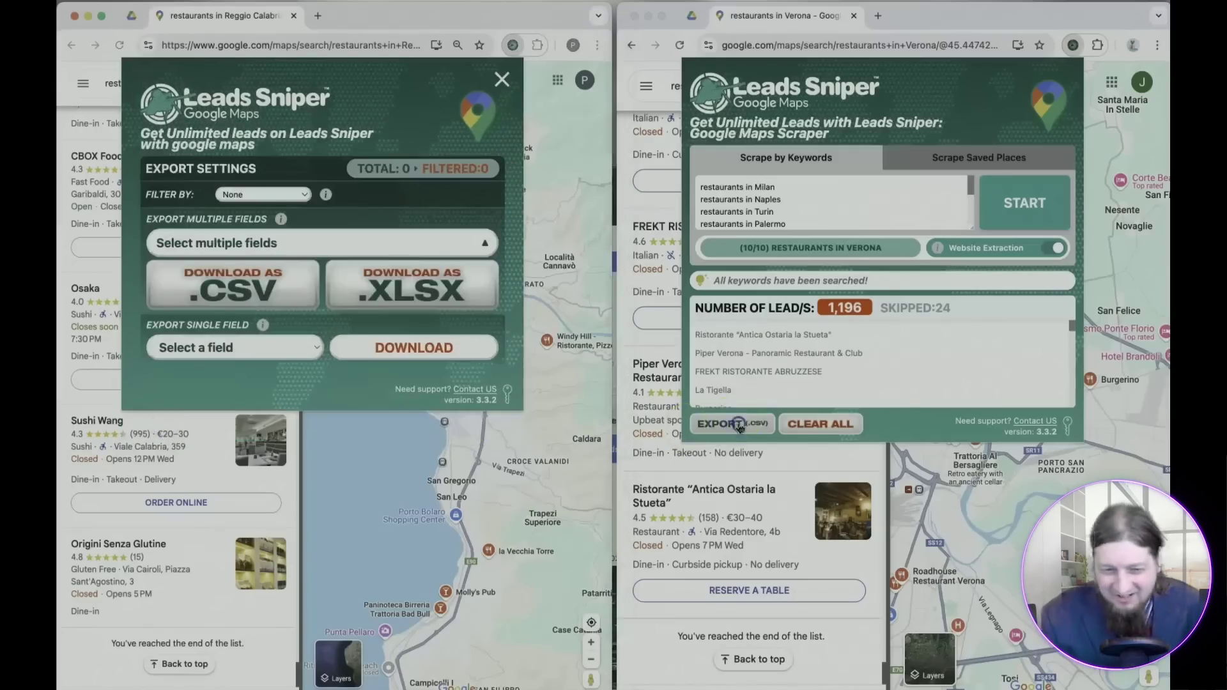
Download both the Venice and Milan leads as CSV files
{"action": "left_click", "coordinate": [731, 424]}
{"action": "left_click", "coordinate": [264, 194]}
{"action": "left_click", "coordinate": [303, 216]}
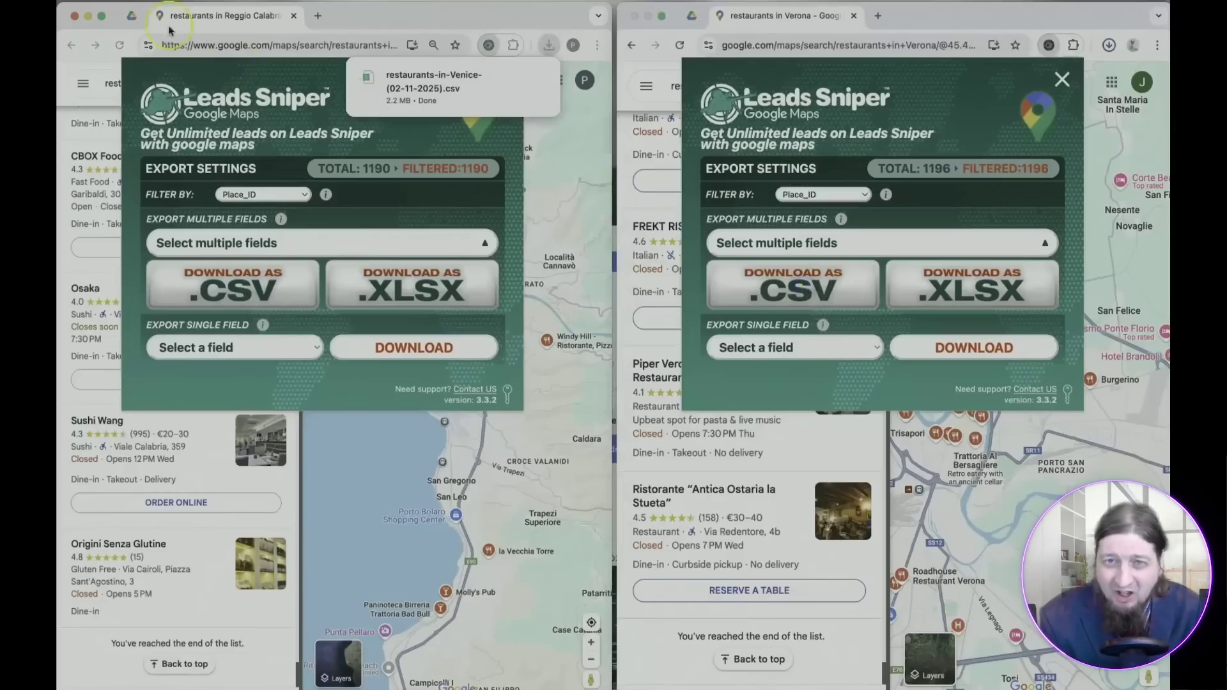
Upload the Venice and Milan CSVs into the Drive LEADS folder in each window
{"action": "left_click", "coordinate": [127, 15]}
{"action": "left_click", "coordinate": [694, 16]}
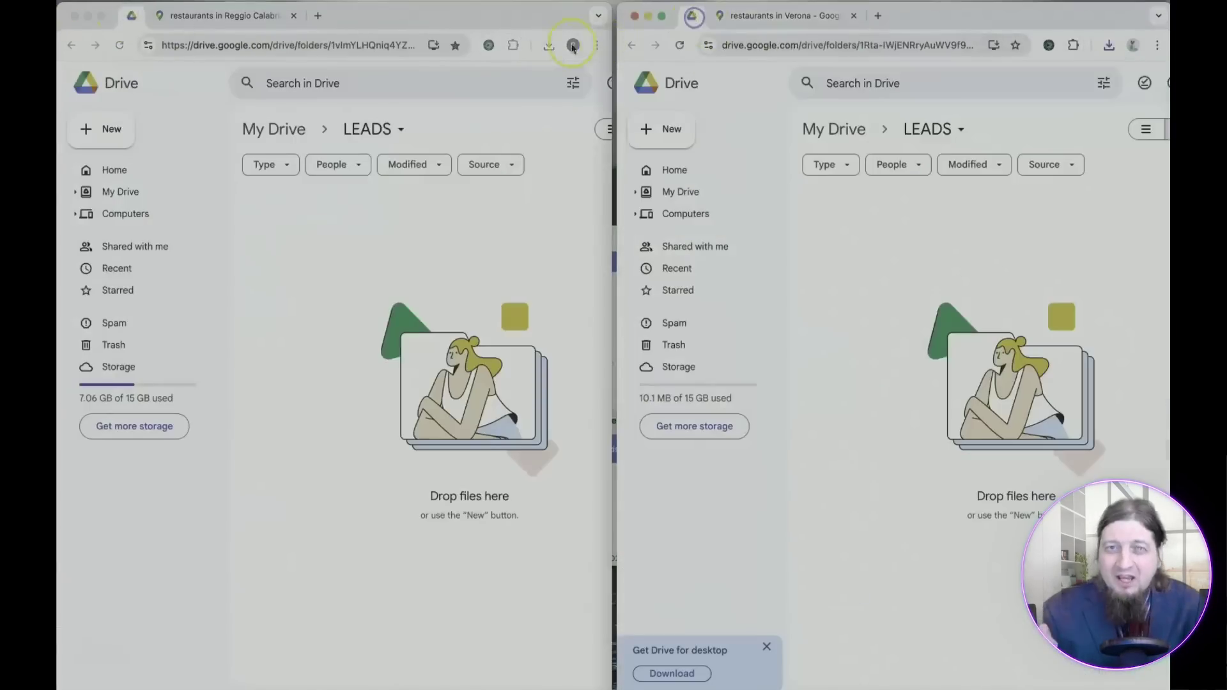
{"action": "left_click", "coordinate": [549, 44]}
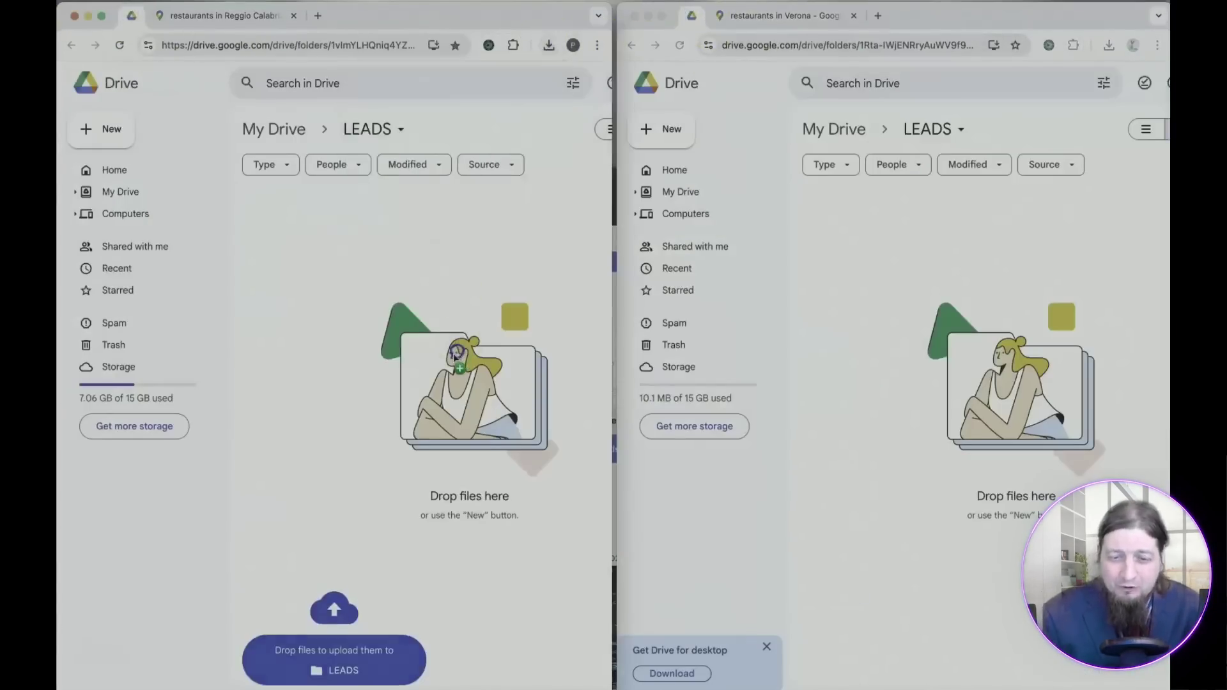
{"action": "left_click_drag", "start_coordinate": [455, 290], "coordinate": [461, 307]}
{"action": "left_click", "coordinate": [1108, 44]}
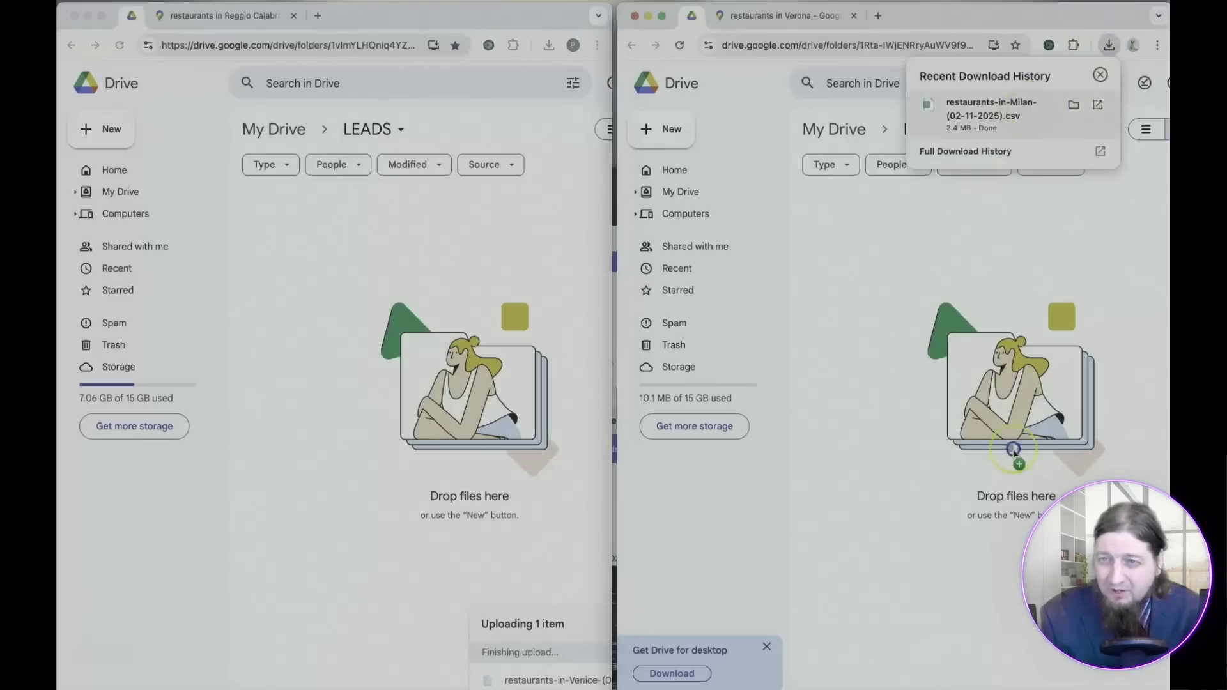
{"action": "left_click_drag", "start_coordinate": [1013, 449], "coordinate": [1010, 452]}
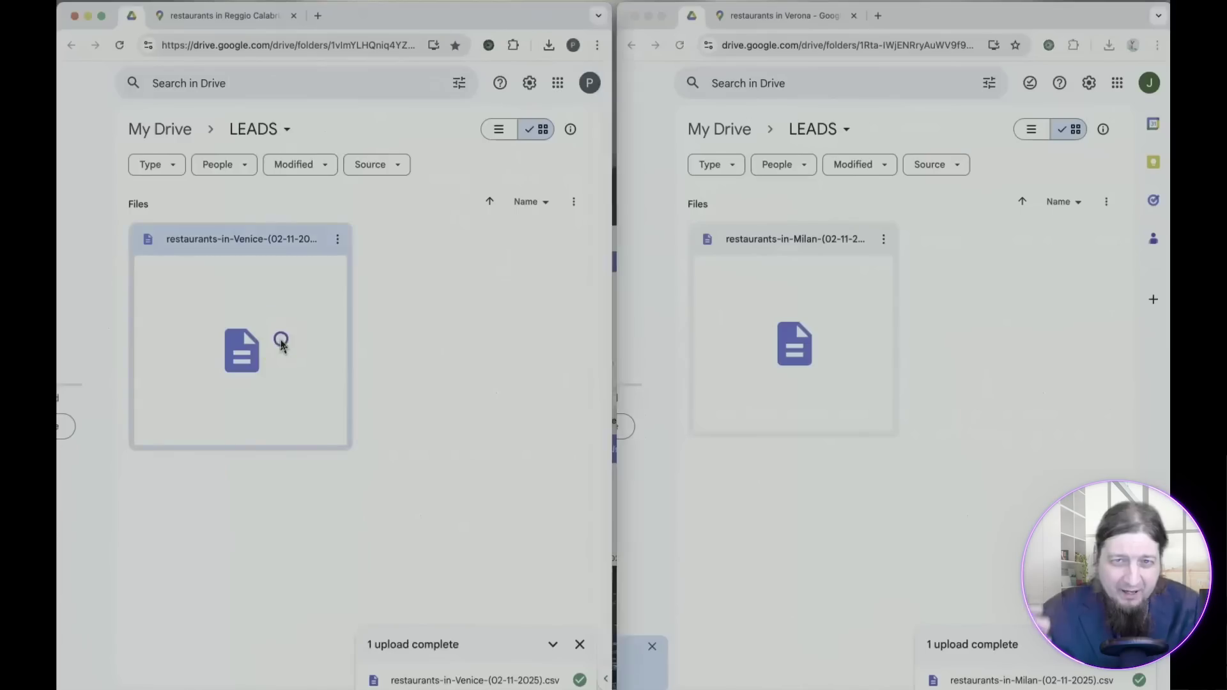
Open the uploaded Venice and Milan CSVs with Google Sheets
{"action": "double_click", "coordinate": [279, 342]}
{"action": "double_click", "coordinate": [846, 329]}
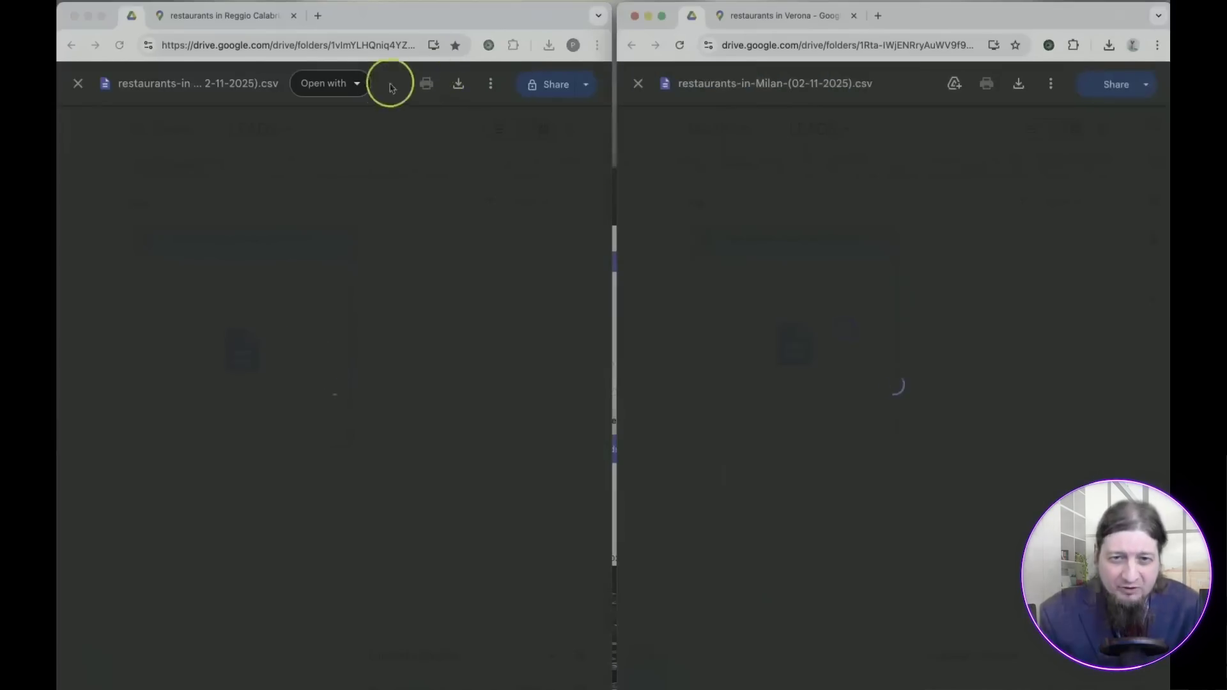
{"action": "left_click", "coordinate": [358, 84]}
{"action": "left_click", "coordinate": [329, 151]}
{"action": "left_click", "coordinate": [923, 121]}
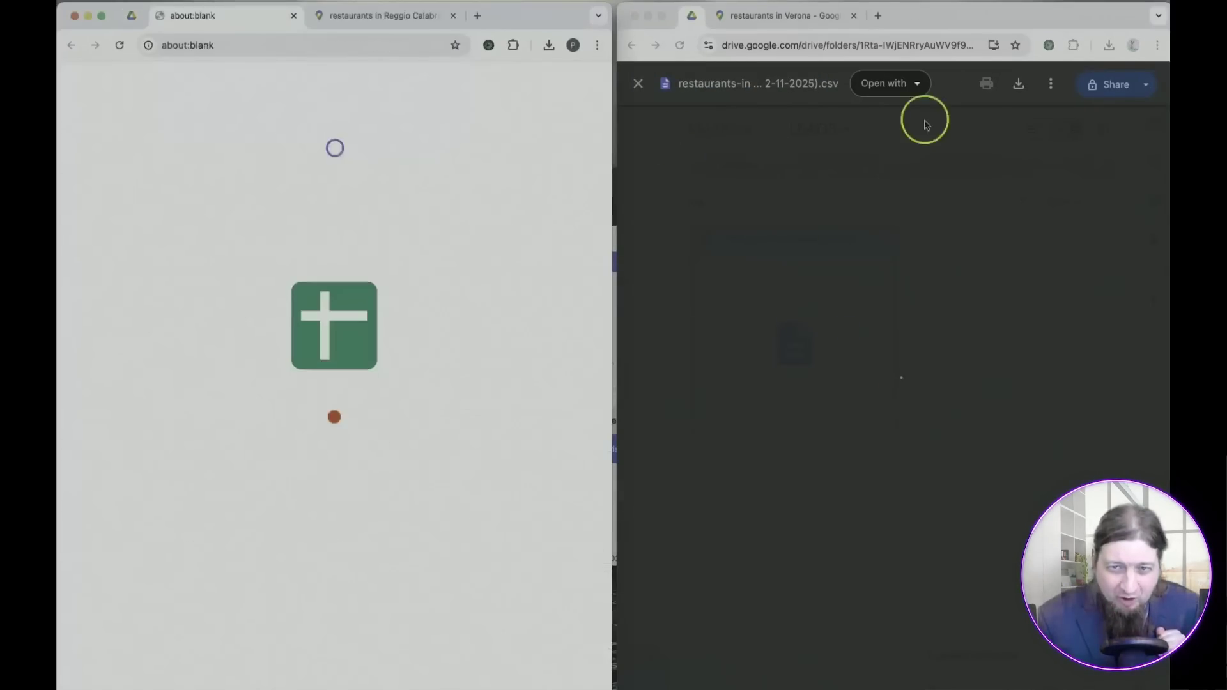
{"action": "left_click", "coordinate": [903, 89]}
{"action": "left_click", "coordinate": [901, 155]}
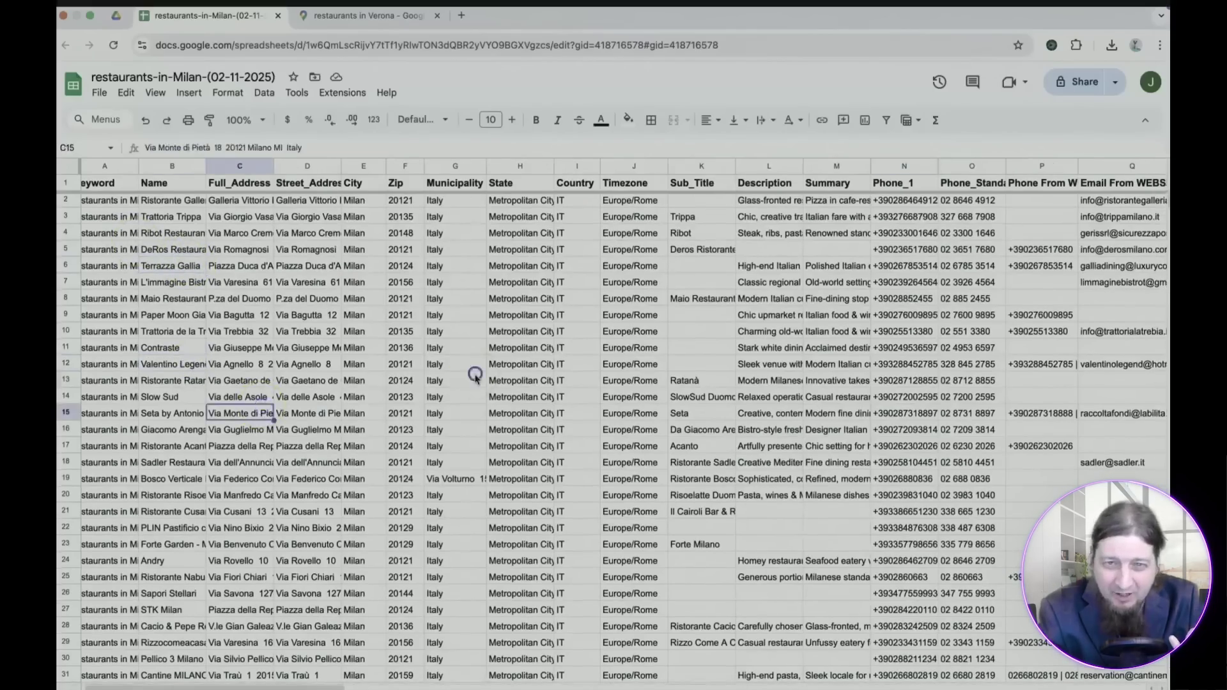
Browse the Milan sheet, select the Email From WEBSITE column, and inspect La Zucca's address
{"action": "left_click", "coordinate": [714, 365]}
{"action": "scroll", "coordinate": [788, 364], "scroll_direction": "right", "scroll_amount": 5}
{"action": "scroll", "coordinate": [788, 364], "scroll_direction": "right", "scroll_amount": 5}
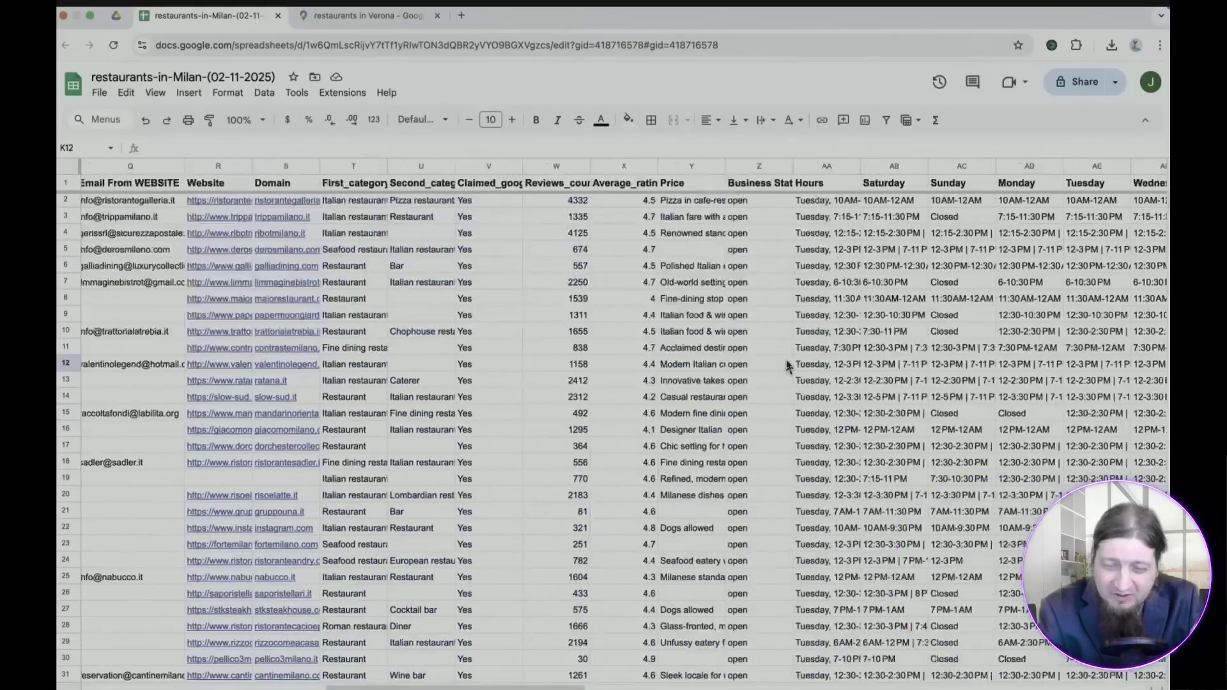
{"action": "scroll", "coordinate": [788, 365], "scroll_direction": "right", "scroll_amount": 5}
{"action": "scroll", "coordinate": [789, 366], "scroll_direction": "right", "scroll_amount": 5}
{"action": "scroll", "coordinate": [788, 364], "scroll_direction": "right", "scroll_amount": 5}
{"action": "scroll", "coordinate": [789, 364], "scroll_direction": "left", "scroll_amount": 10}
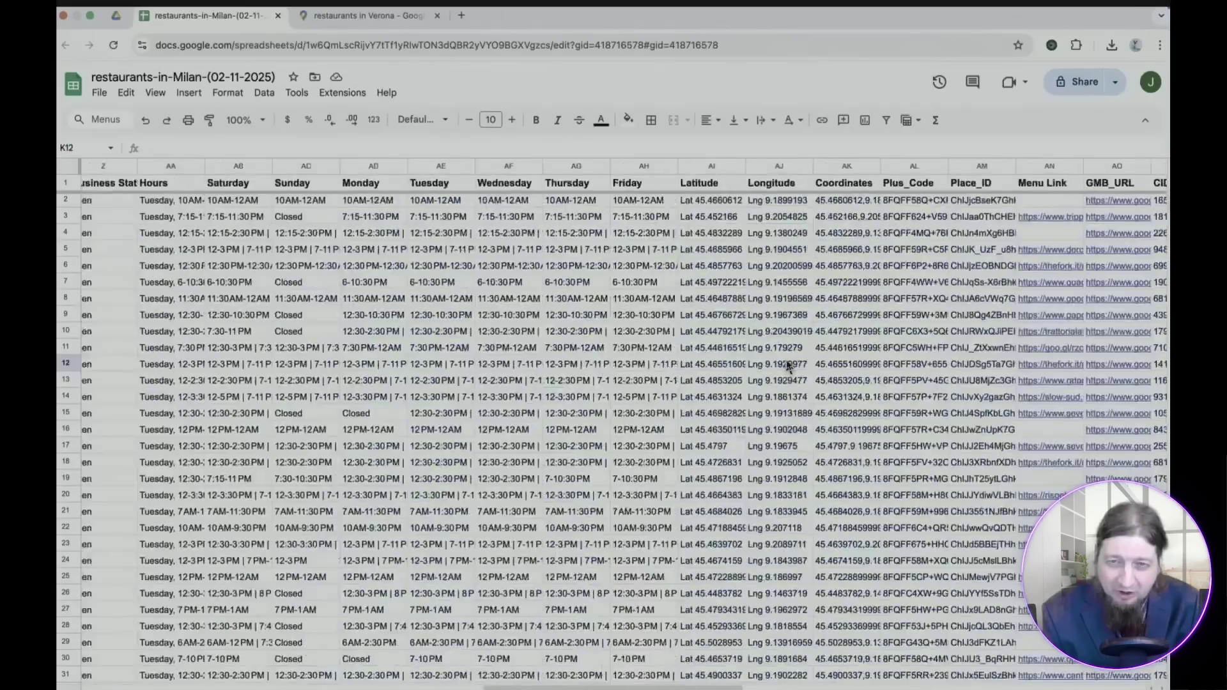
{"action": "scroll", "coordinate": [788, 366], "scroll_direction": "left", "scroll_amount": 10}
{"action": "scroll", "coordinate": [788, 367], "scroll_direction": "right", "scroll_amount": 3}
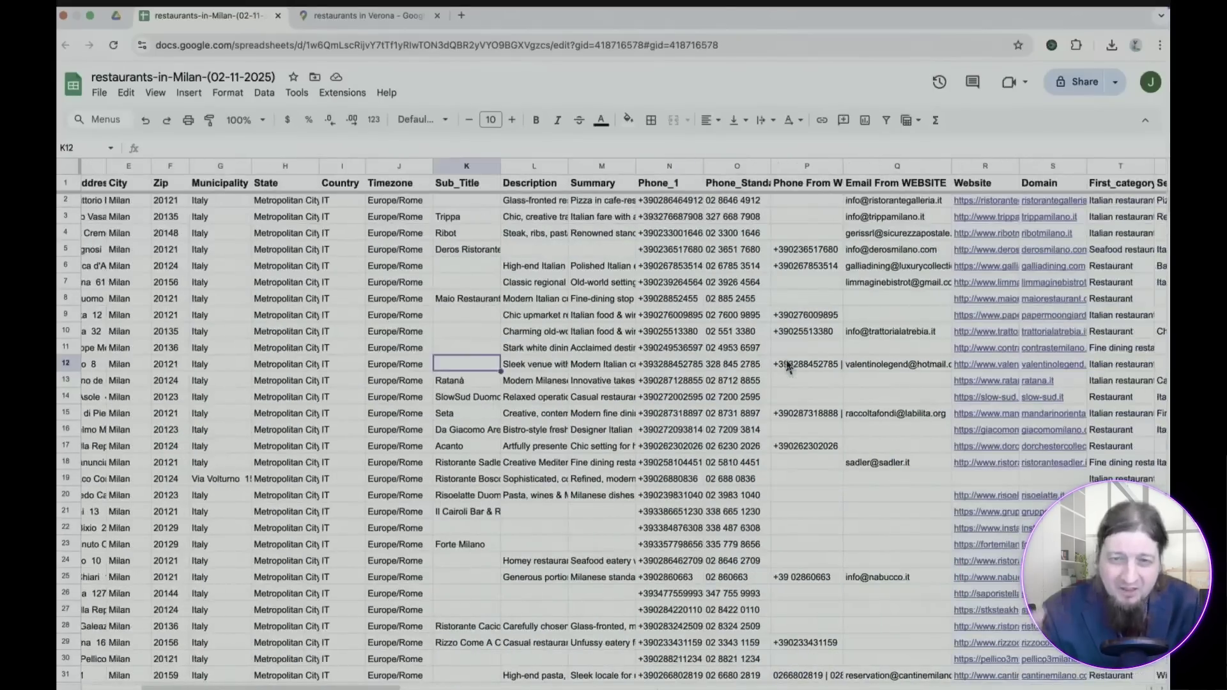
{"action": "left_click", "coordinate": [922, 167]}
{"action": "scroll", "coordinate": [720, 309], "scroll_direction": "right", "scroll_amount": 3}
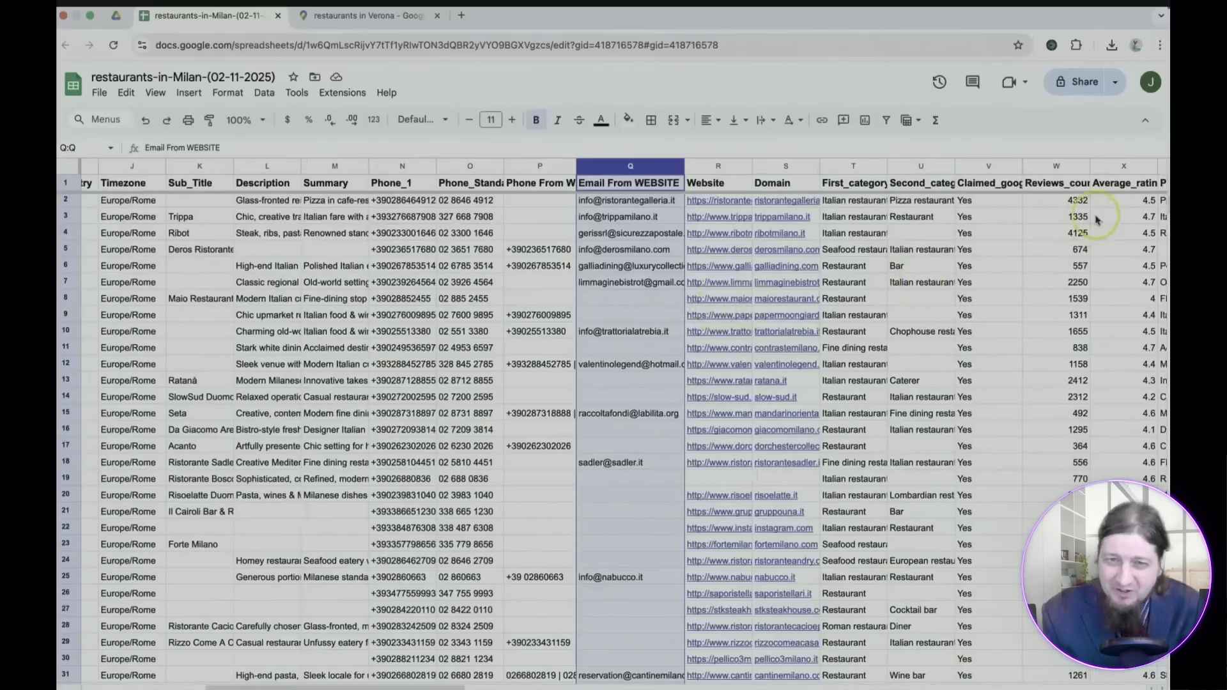
{"action": "scroll", "coordinate": [1108, 293], "scroll_direction": "down", "scroll_amount": 15}
{"action": "scroll", "coordinate": [1103, 307], "scroll_direction": "down", "scroll_amount": 15}
{"action": "scroll", "coordinate": [1098, 326], "scroll_direction": "down", "scroll_amount": 15}
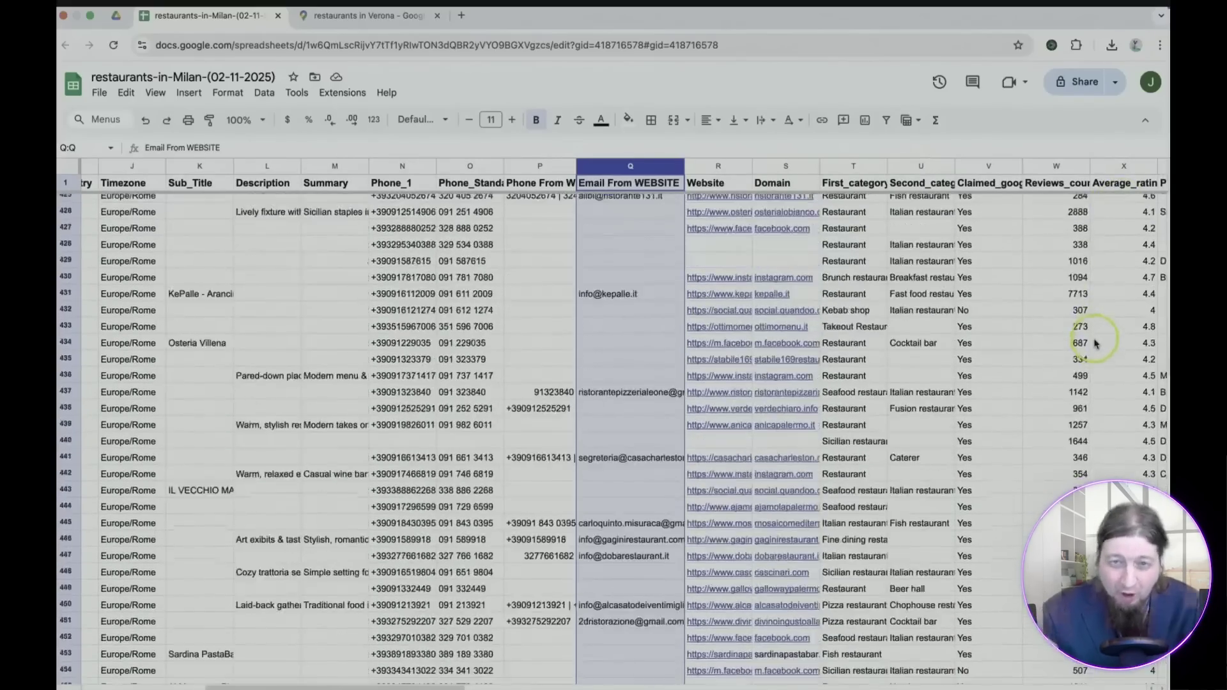
{"action": "scroll", "coordinate": [1094, 346], "scroll_direction": "down", "scroll_amount": 15}
{"action": "scroll", "coordinate": [1095, 348], "scroll_direction": "down", "scroll_amount": 15}
{"action": "scroll", "coordinate": [1096, 350], "scroll_direction": "down", "scroll_amount": 15}
{"action": "scroll", "coordinate": [1097, 356], "scroll_direction": "down", "scroll_amount": 15}
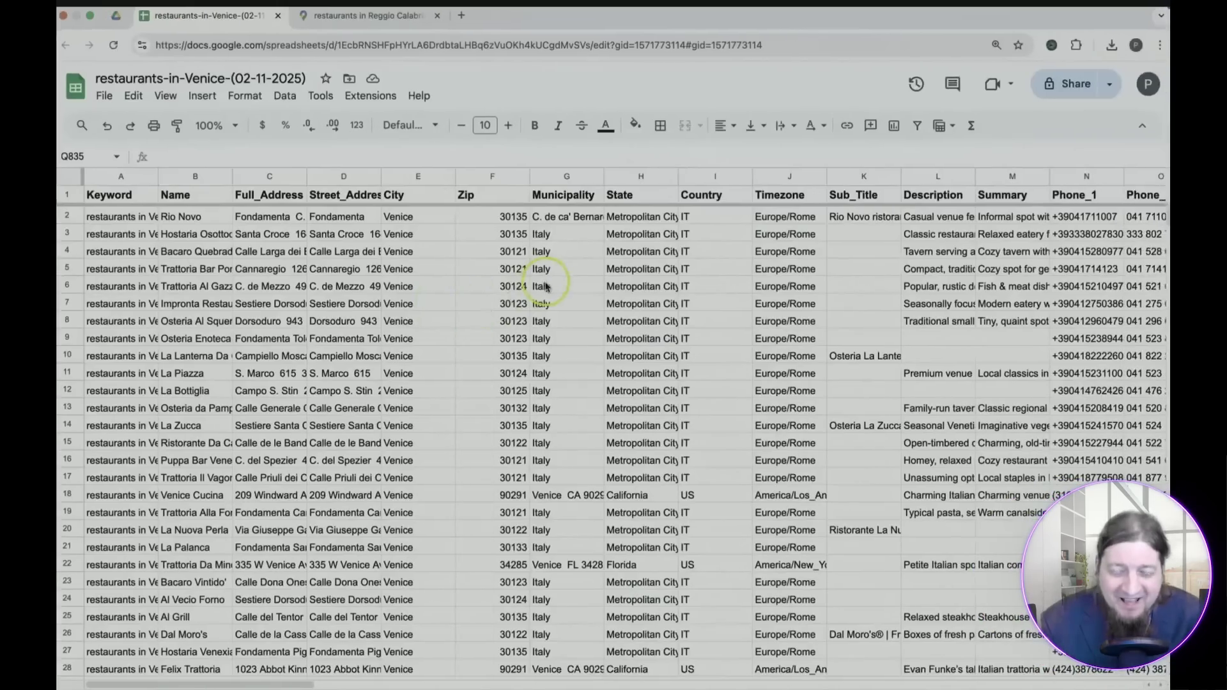
{"action": "left_click", "coordinate": [240, 428]}
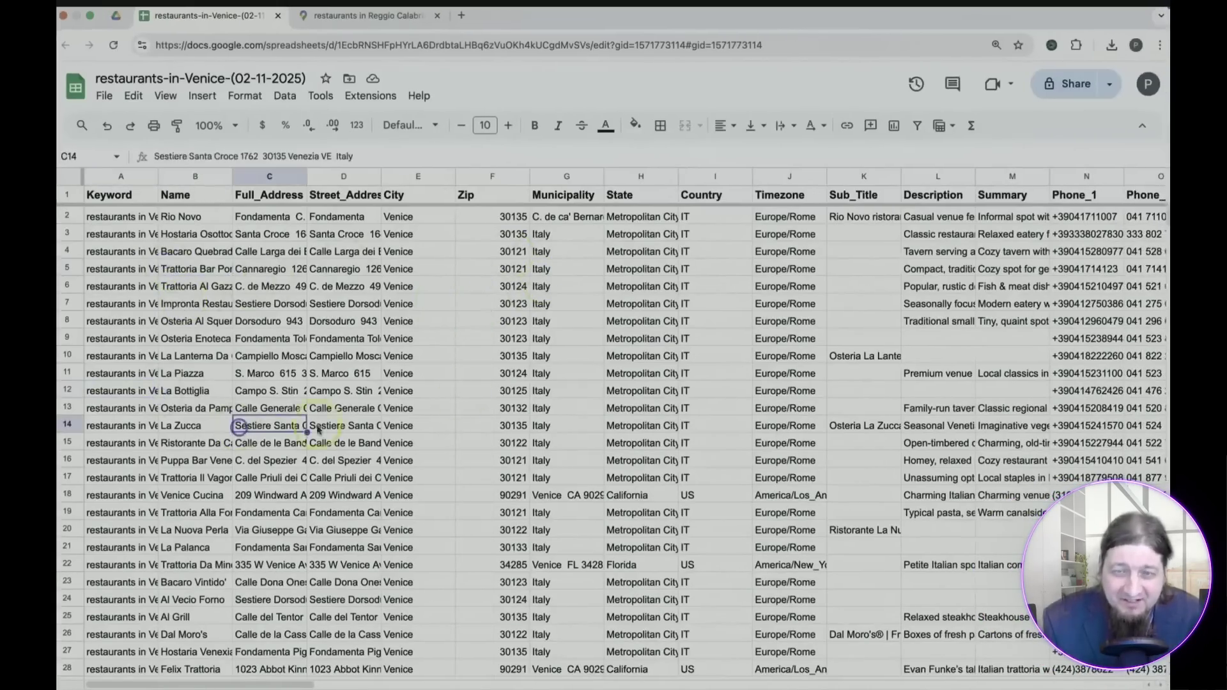
{"action": "scroll", "coordinate": [847, 363], "scroll_direction": "right", "scroll_amount": 5}
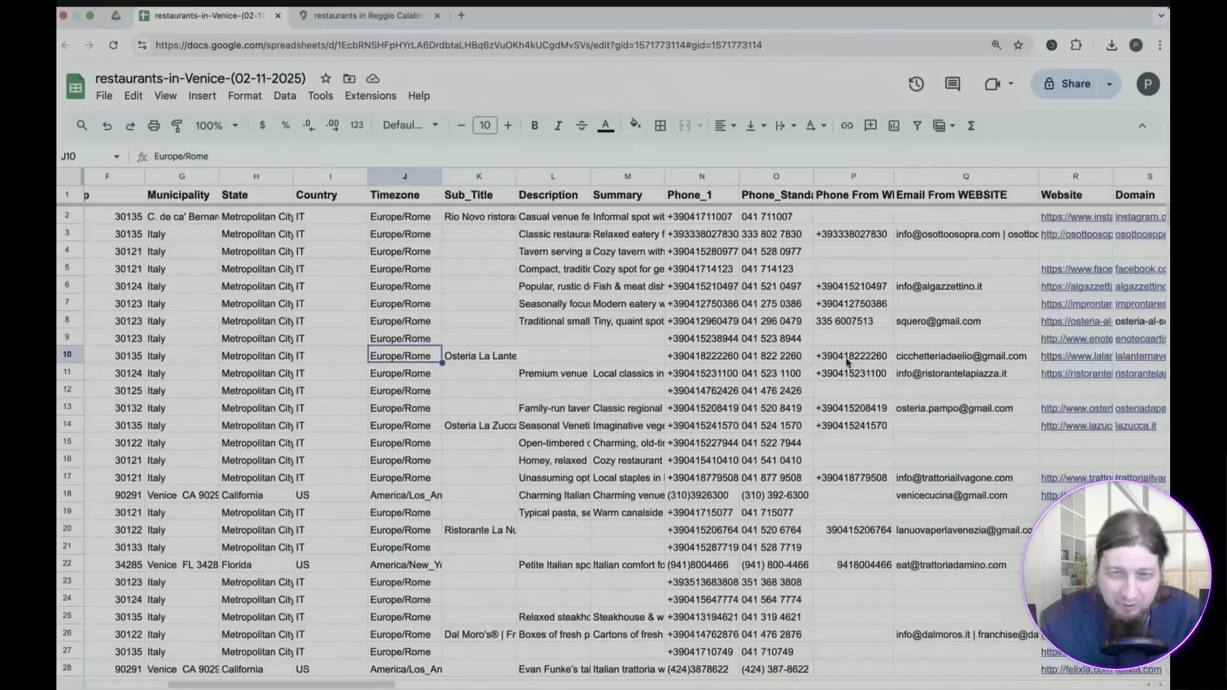